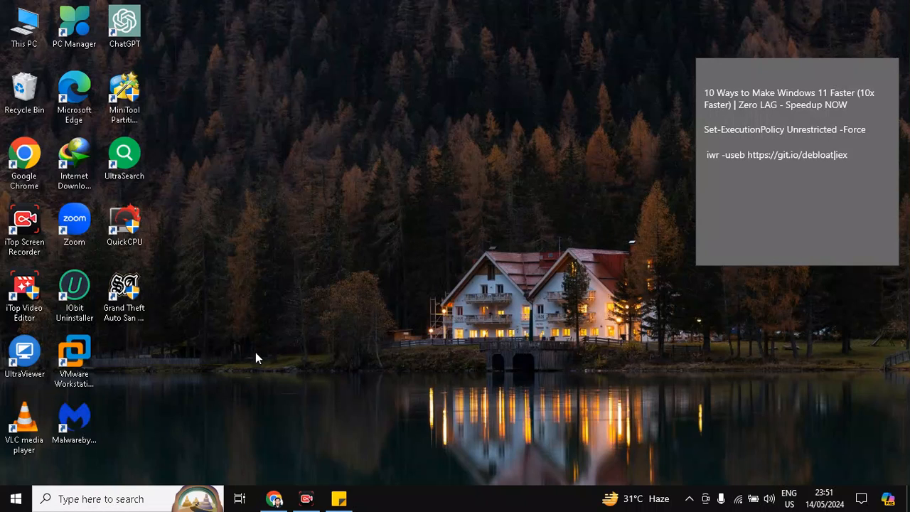
# - Open the Recent items folder by running the command recent
pyautogui.press('super+r')
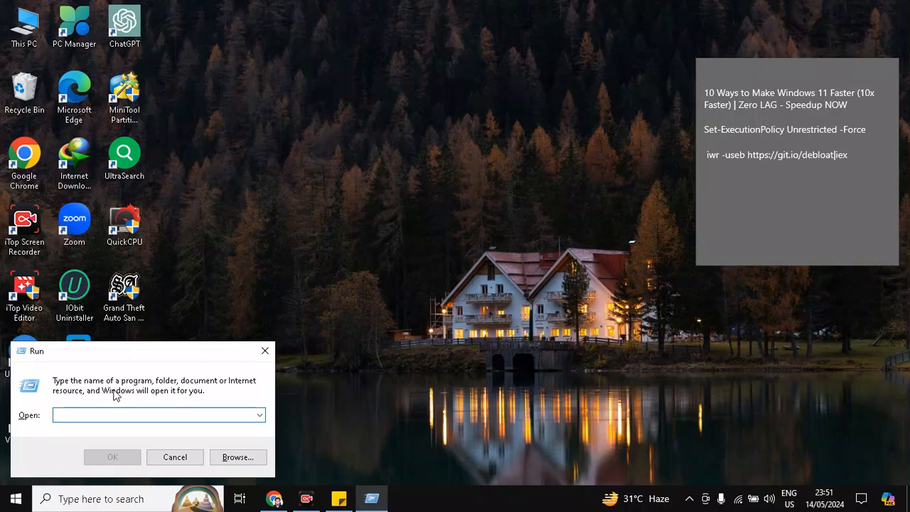
pyautogui.write('re')
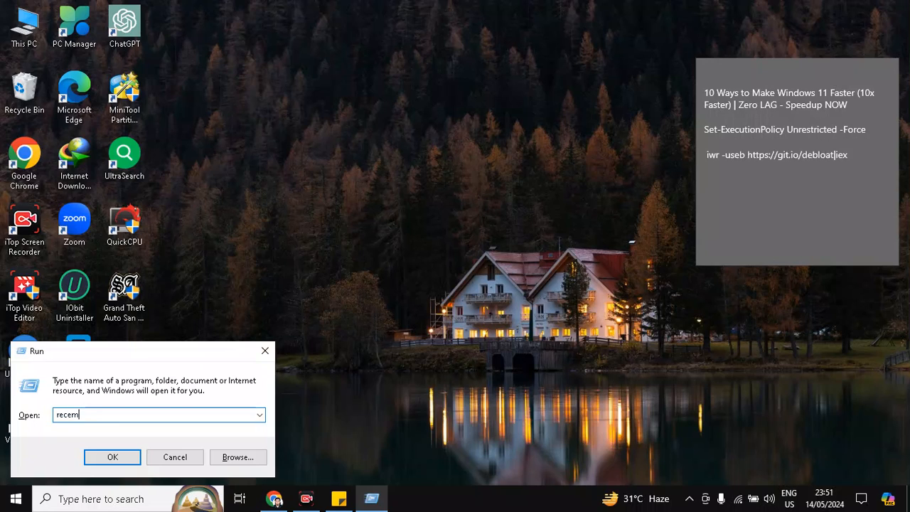
pyautogui.write('cent')
pyautogui.click(112, 456)
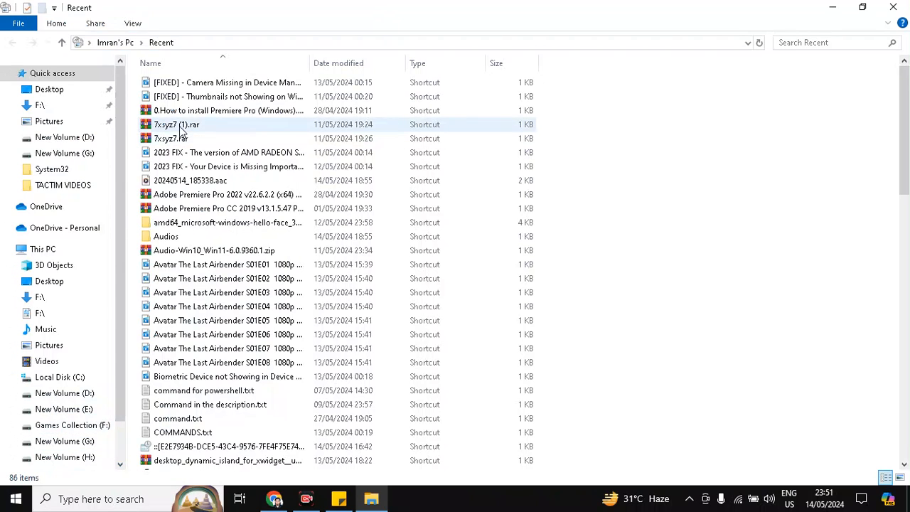
# - Select all items in the Recent folder and delete them
pyautogui.scroll(-3, 203, 317)
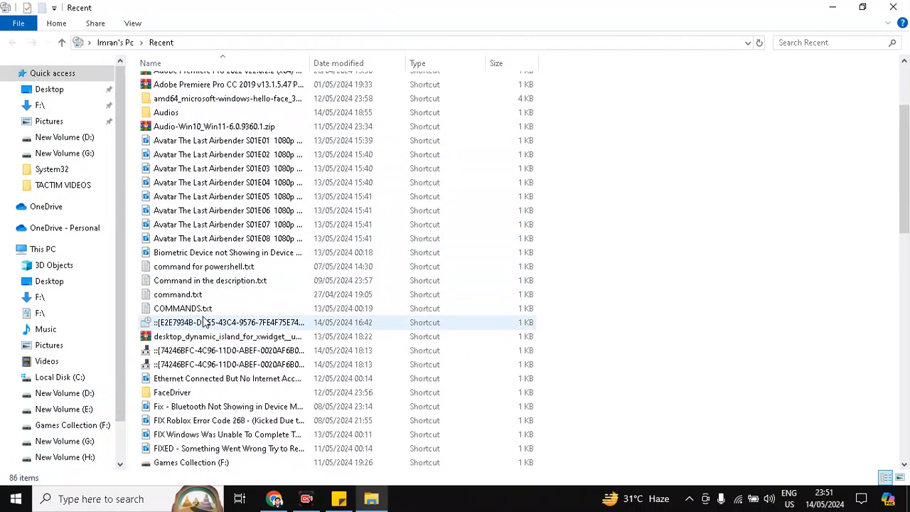
pyautogui.scroll(-4, 204, 324)
pyautogui.scroll(-4, 204, 324)
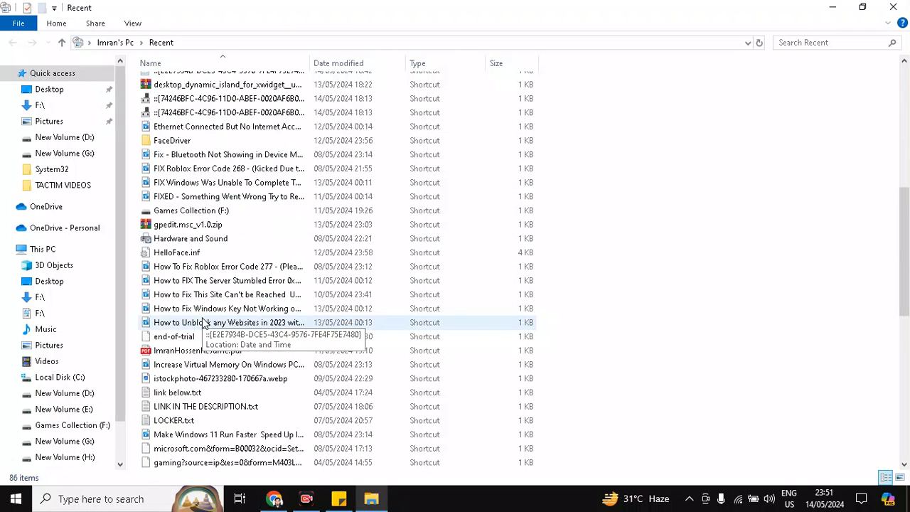
pyautogui.scroll(-2, 204, 324)
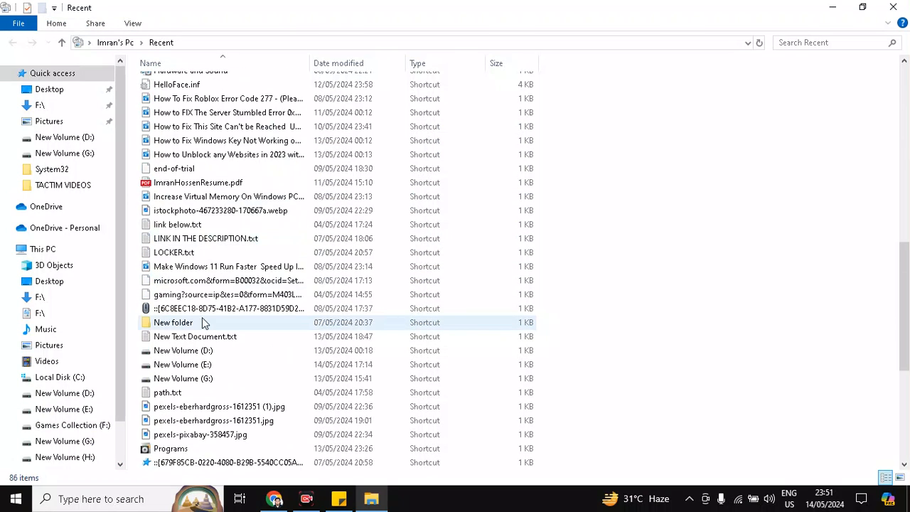
pyautogui.scroll(-5, 204, 323)
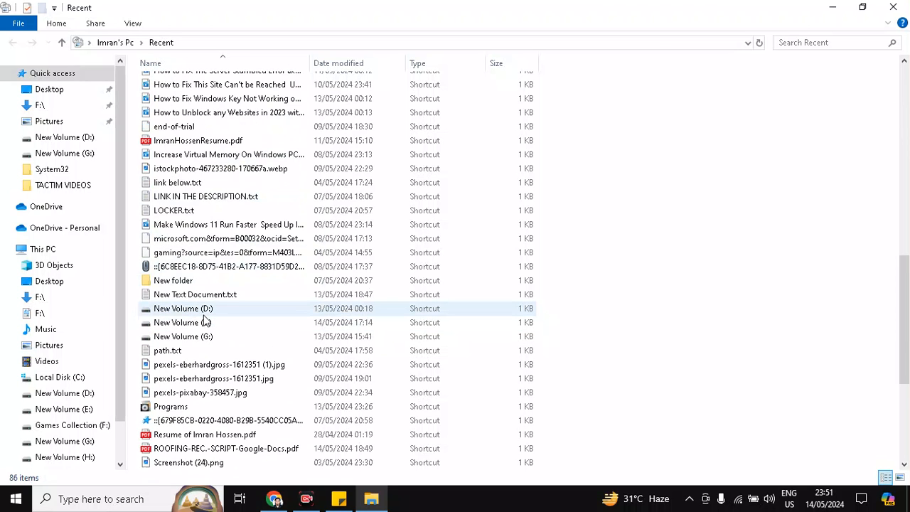
pyautogui.scroll(-2, 204, 321)
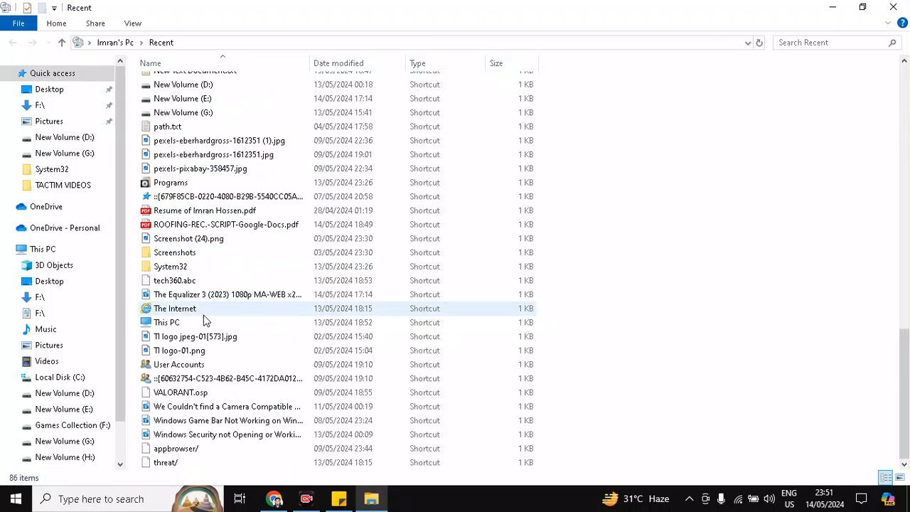
pyautogui.hotkey('ctrl', 'a')
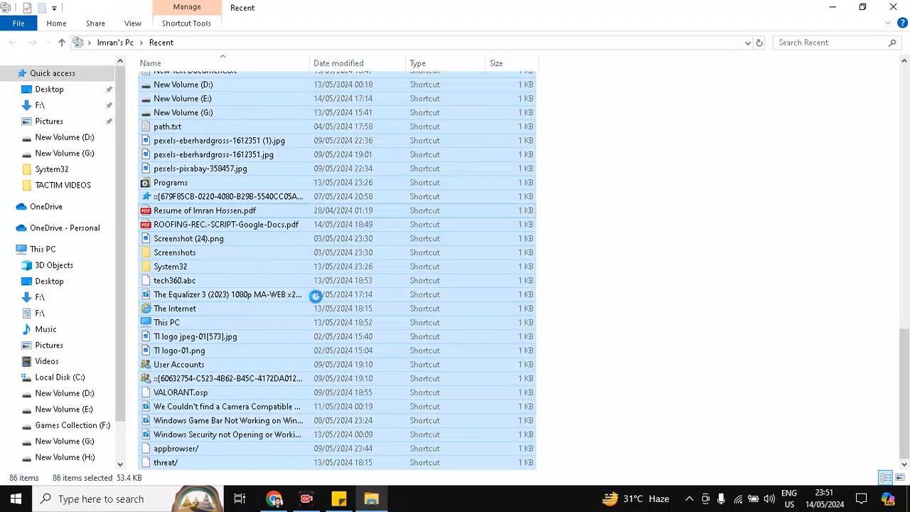
pyautogui.rightClick(317, 299)
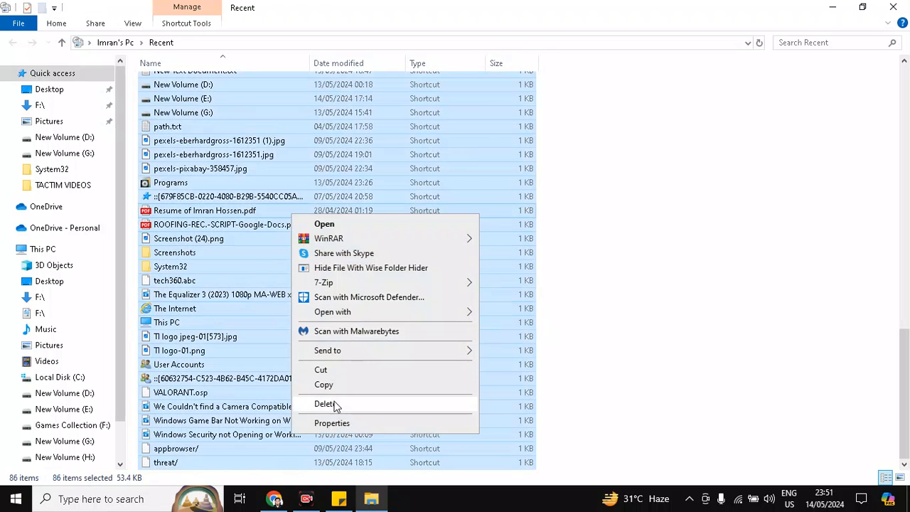
pyautogui.click(367, 411)
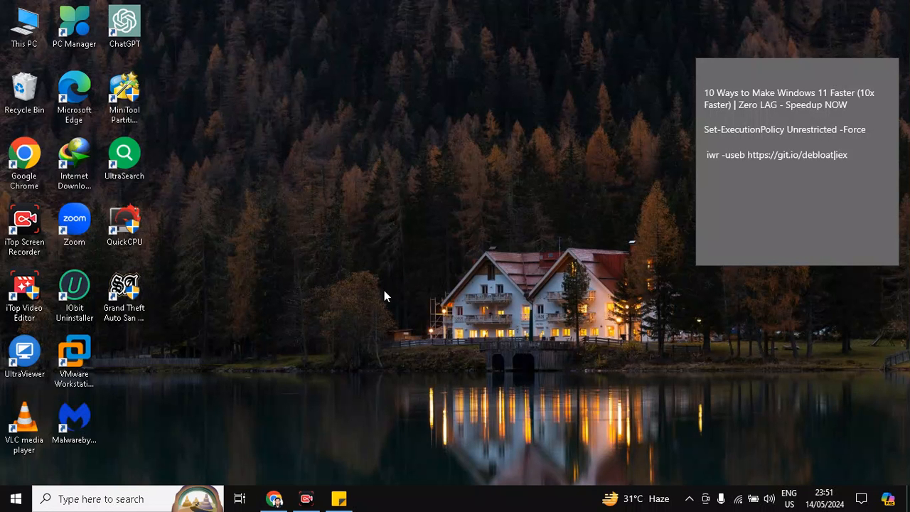
# - Search for and open Storage settings, review the storage usage, and close the window
pyautogui.click(116, 502)
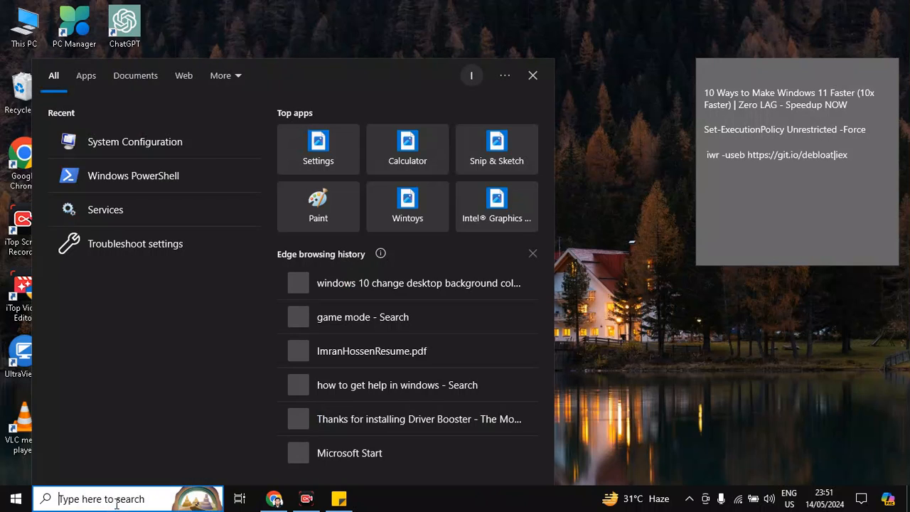
pyautogui.write('stora')
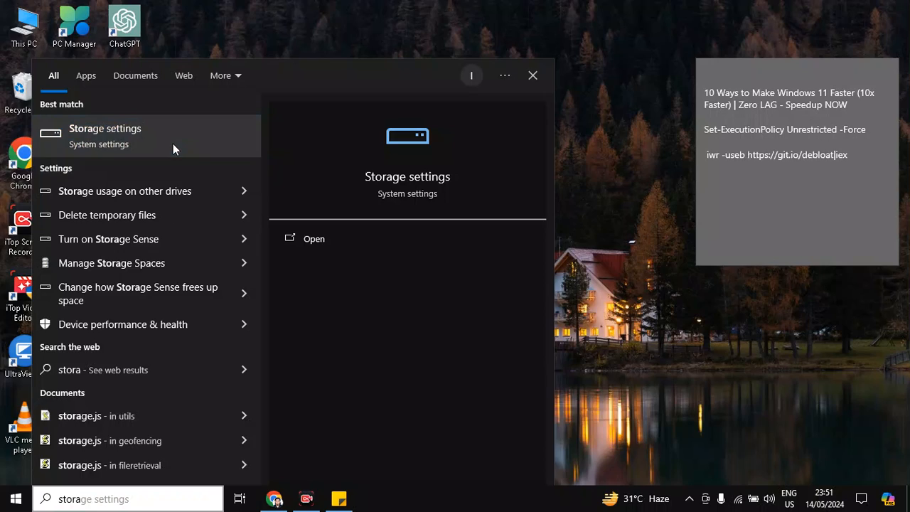
pyautogui.click(173, 145)
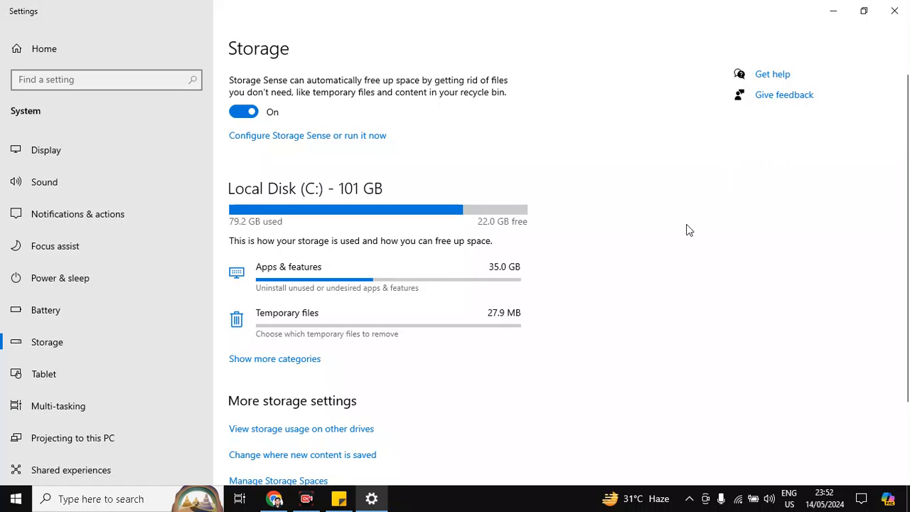
pyautogui.click(895, 11)
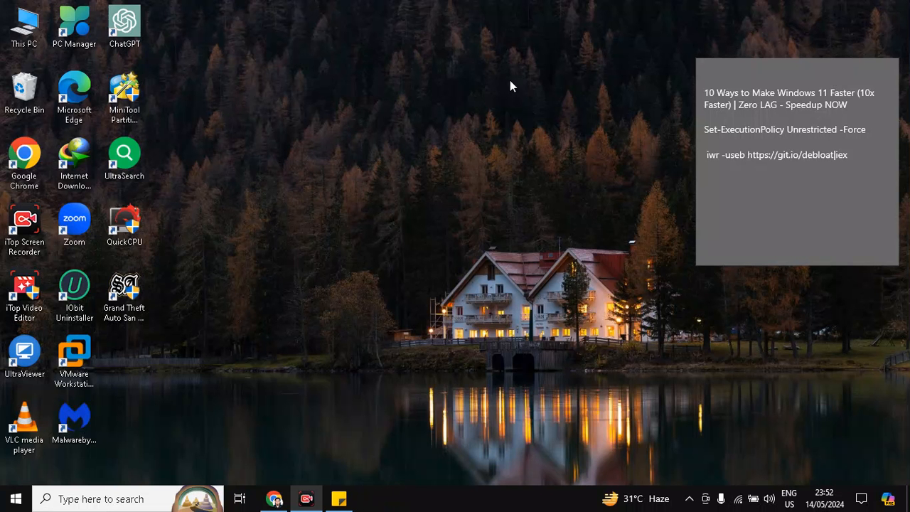
# - Open System Configuration, set the boot timeout to 3 seconds, apply it, and exit without restarting
pyautogui.click(108, 494)
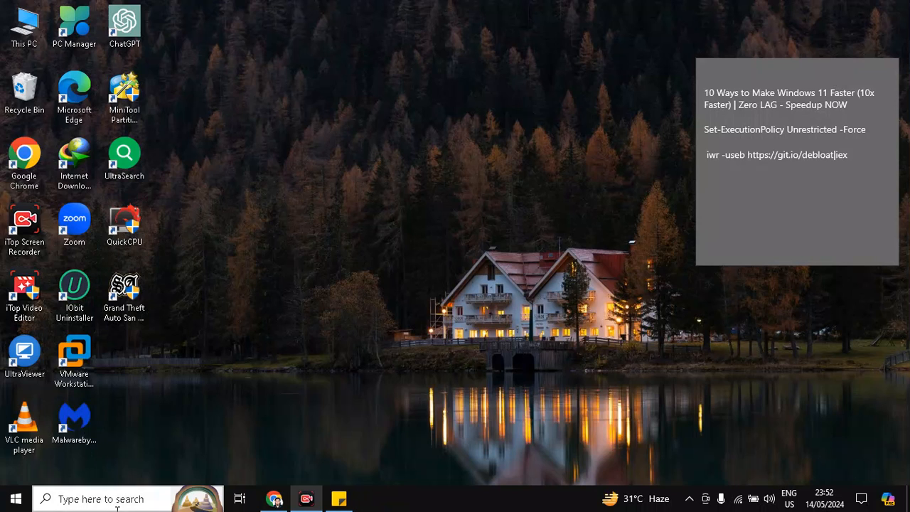
pyautogui.write('msconfig')
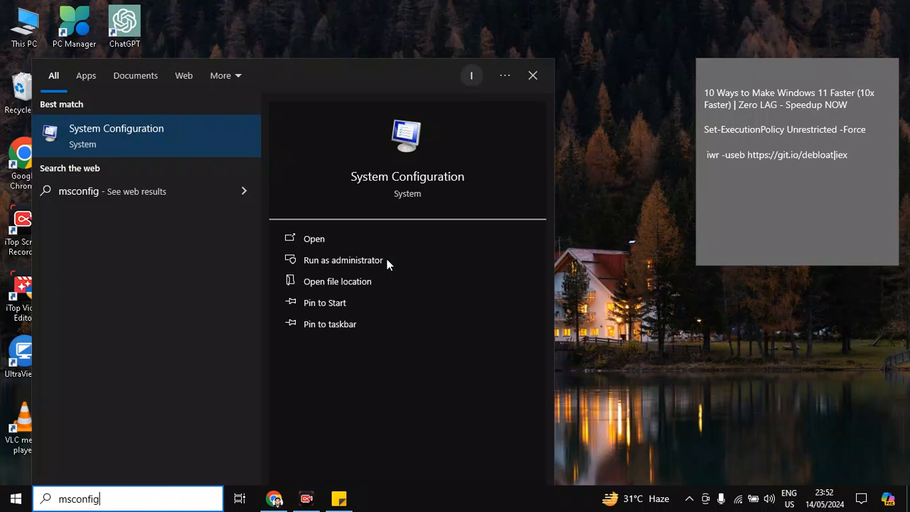
pyautogui.click(107, 142)
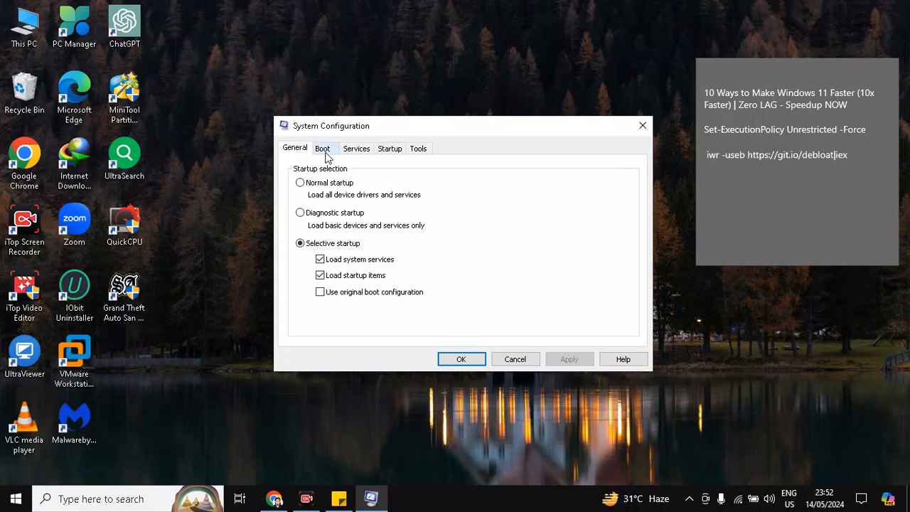
pyautogui.click(322, 152)
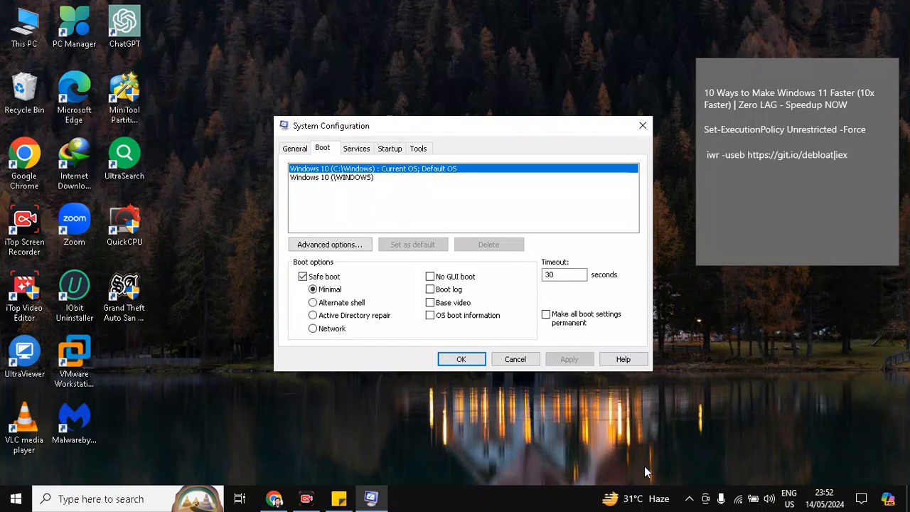
pyautogui.click(570, 278)
pyautogui.press('BackSpace')
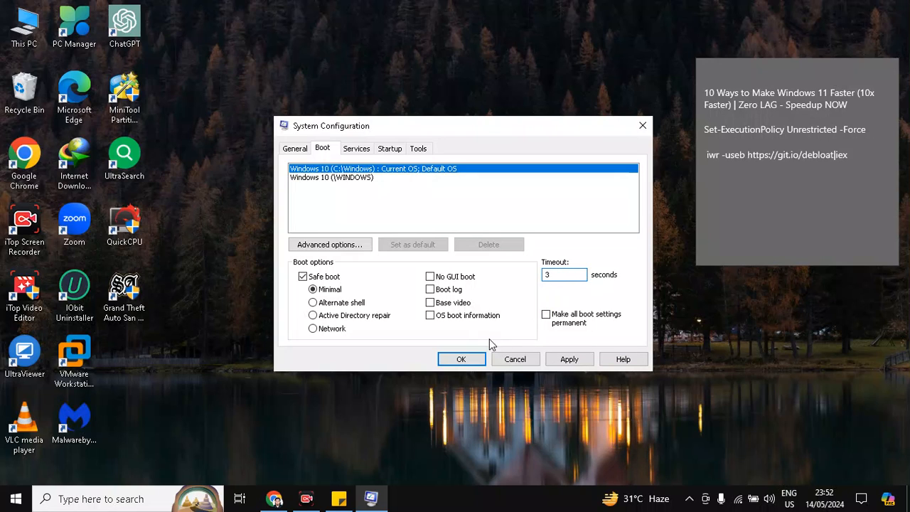
pyautogui.click(564, 360)
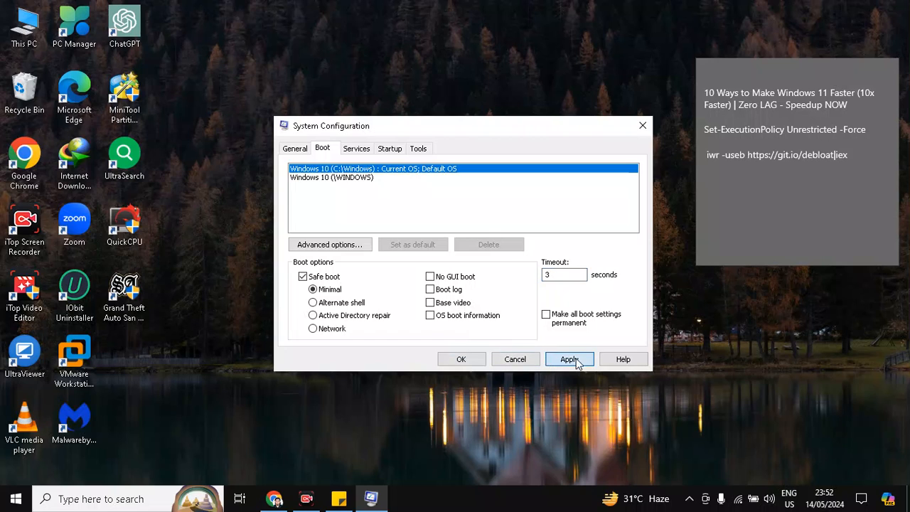
pyautogui.click(474, 358)
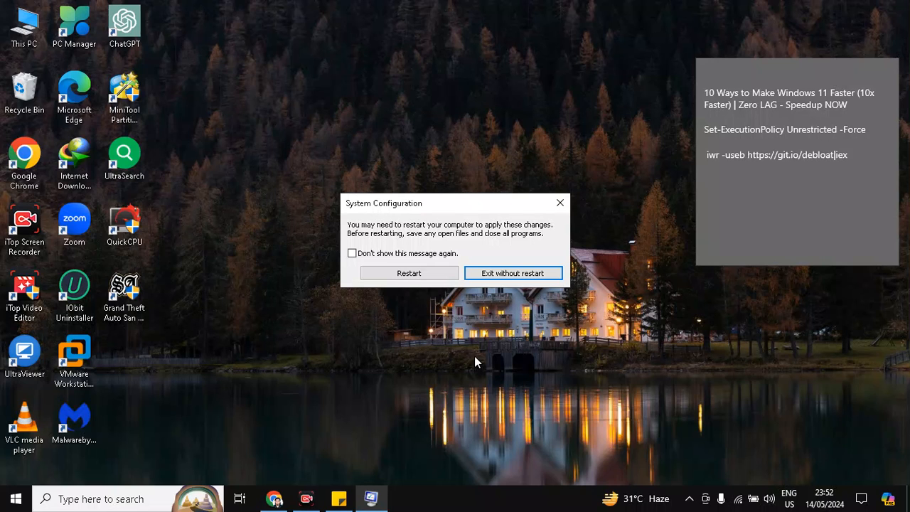
pyautogui.click(504, 273)
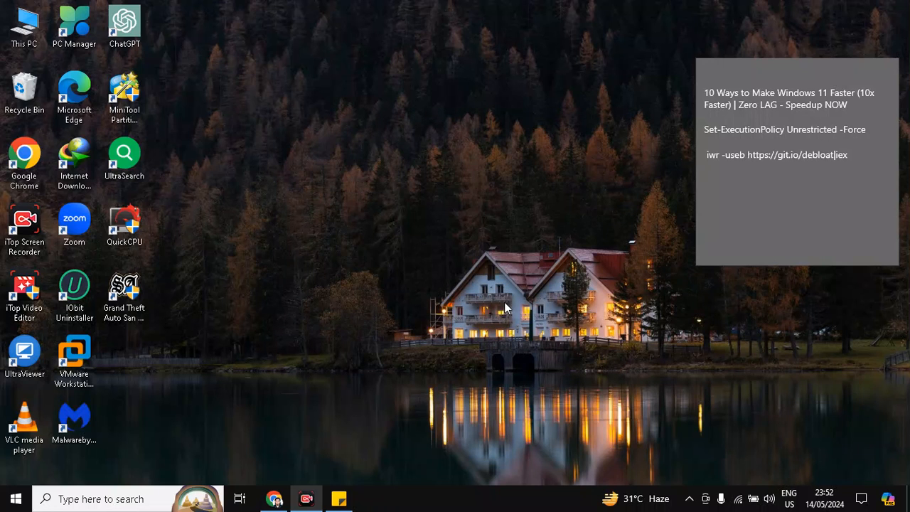
# - Reopen System Configuration, open the boot advanced options, and enable the Number of processors option
pyautogui.click(100, 499)
pyautogui.write('msco')
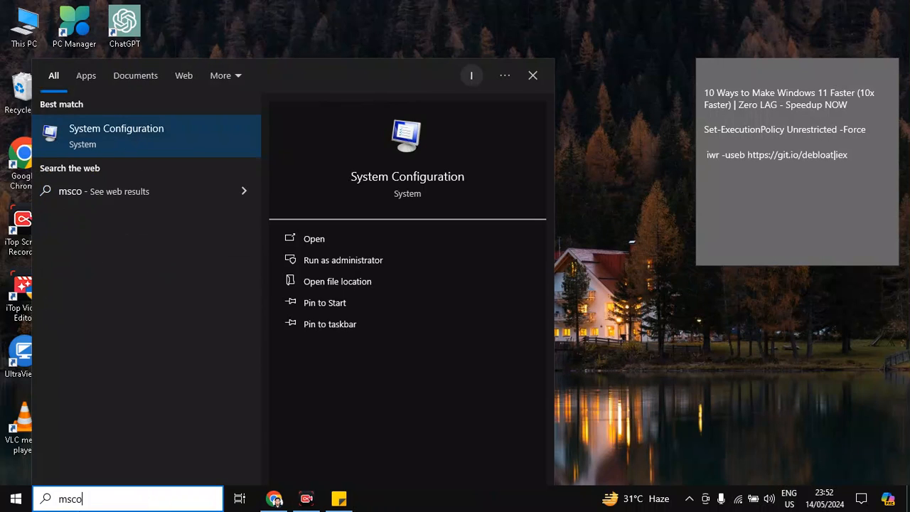
pyautogui.press('Return')
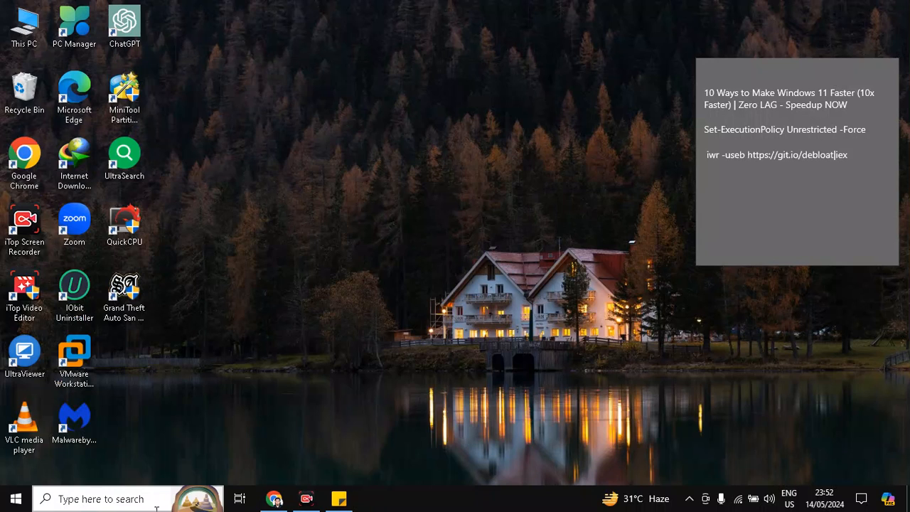
pyautogui.click(315, 145)
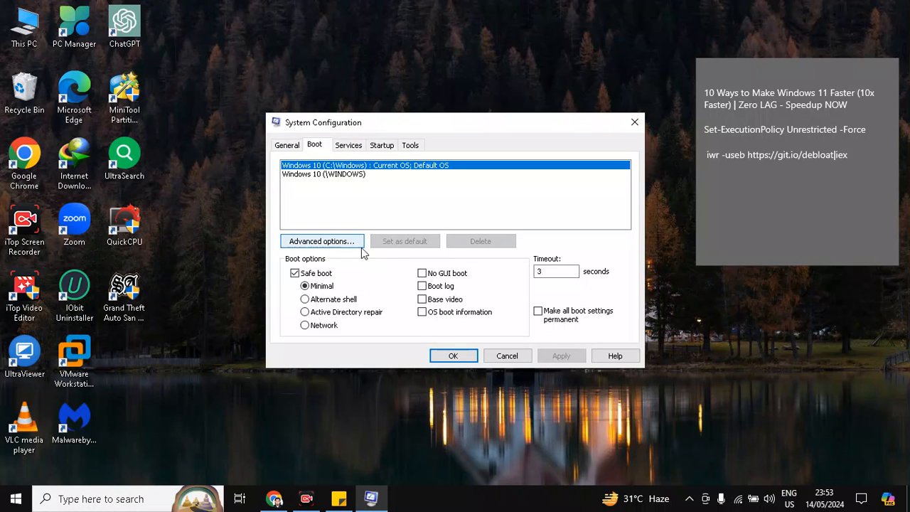
pyautogui.click(331, 244)
pyautogui.click(342, 148)
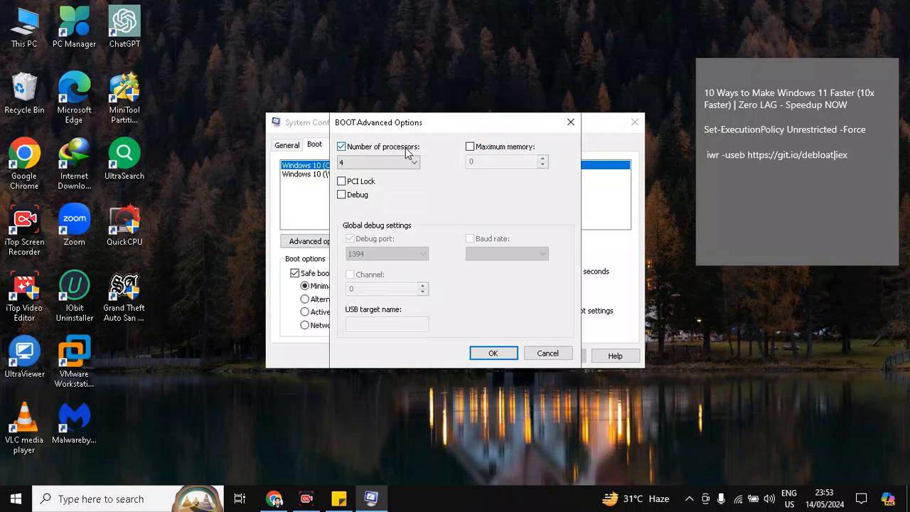
pyautogui.click(343, 148)
pyautogui.click(343, 148)
# - Set the number of processors to 4, confirm, apply the settings, and exit without restarting
pyautogui.click(408, 164)
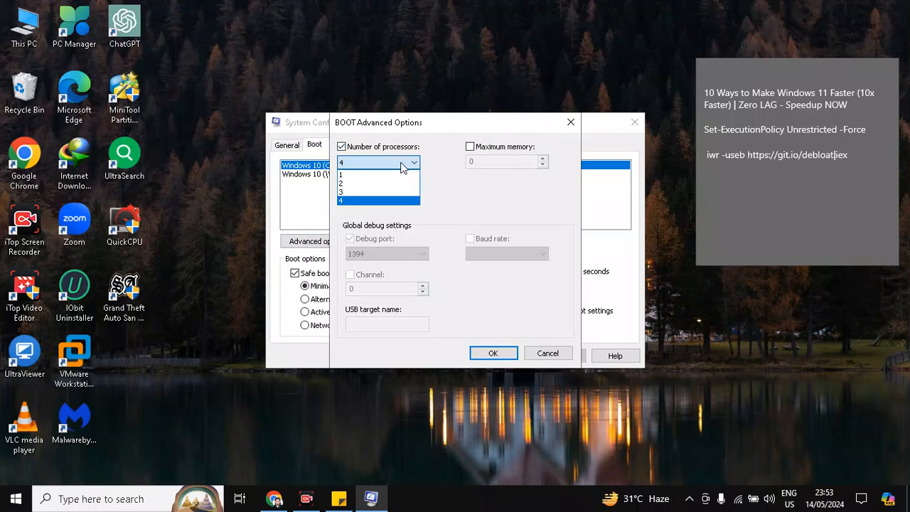
pyautogui.click(358, 203)
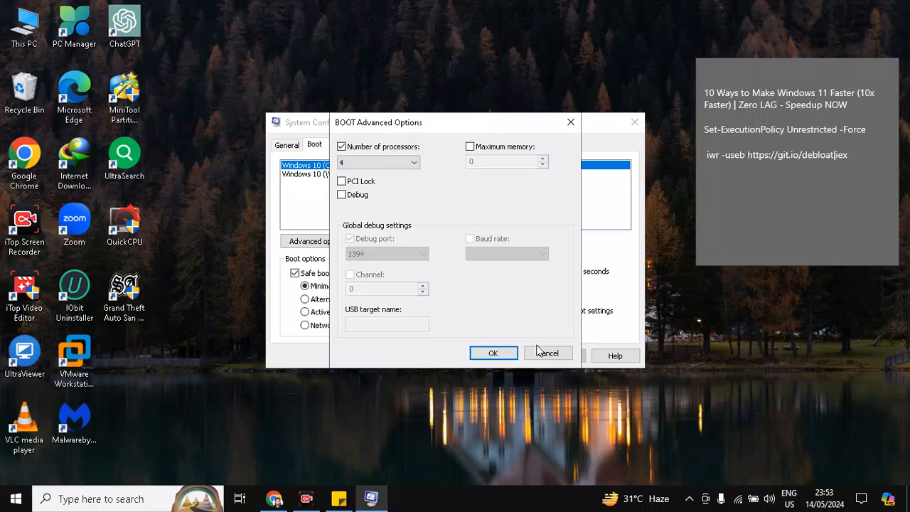
pyautogui.click(490, 355)
pyautogui.click(557, 358)
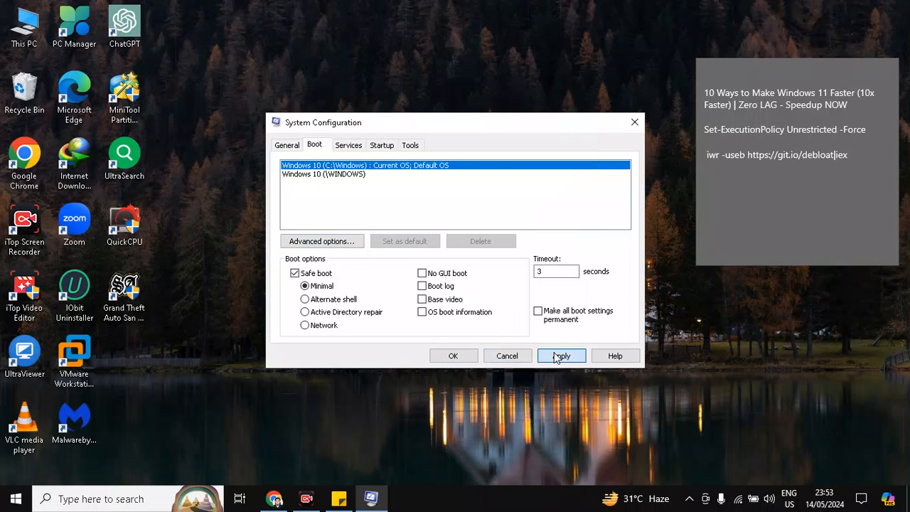
pyautogui.click(460, 356)
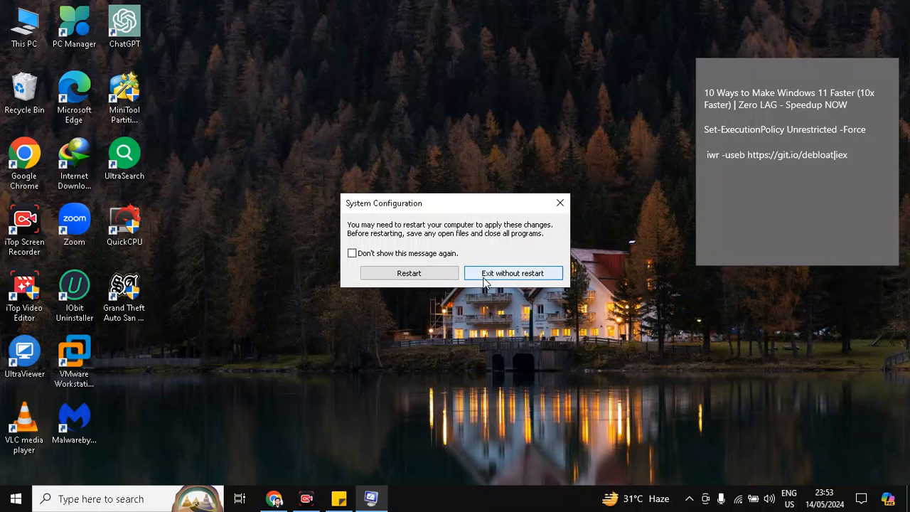
pyautogui.click(527, 275)
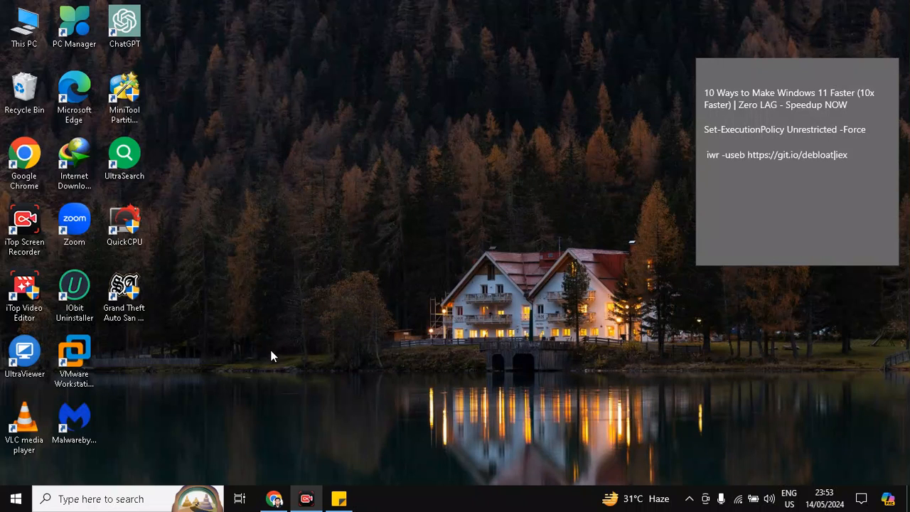
# - Search for and open Task Manager, and switch to its list of startup apps
pyautogui.click(136, 498)
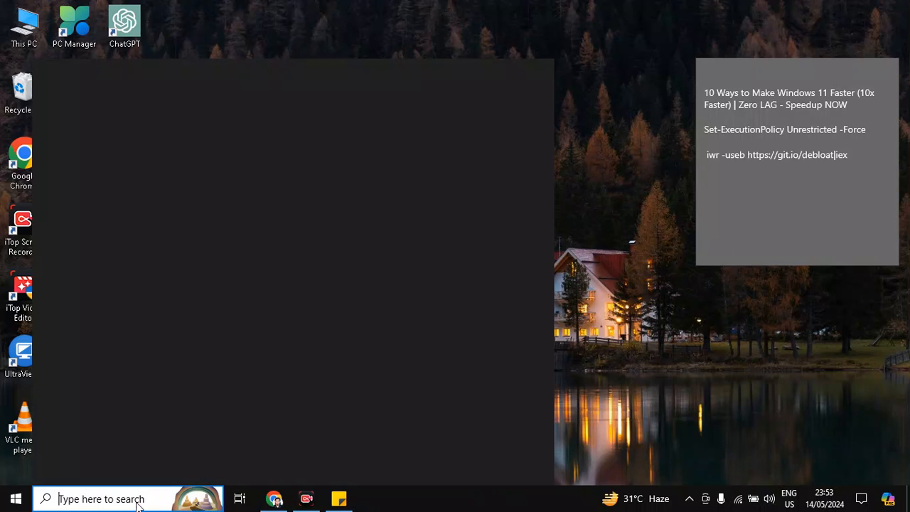
pyautogui.write('task')
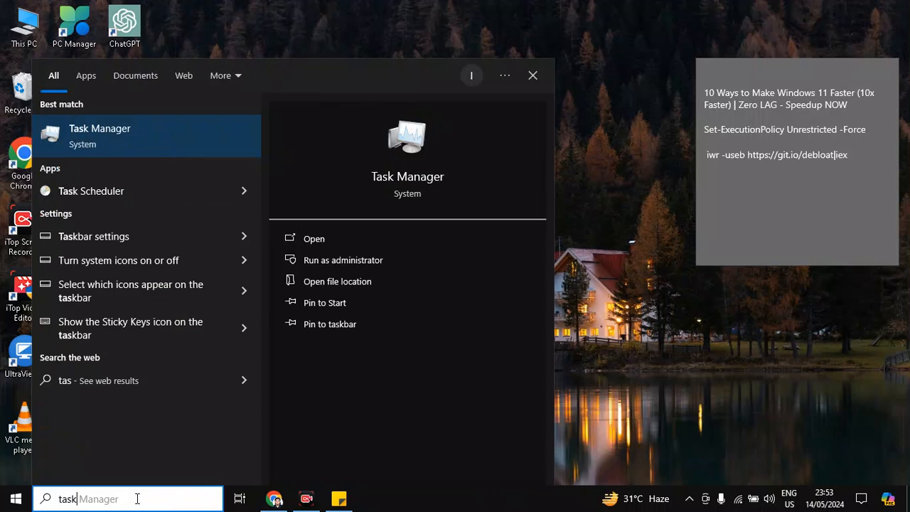
pyautogui.write('m')
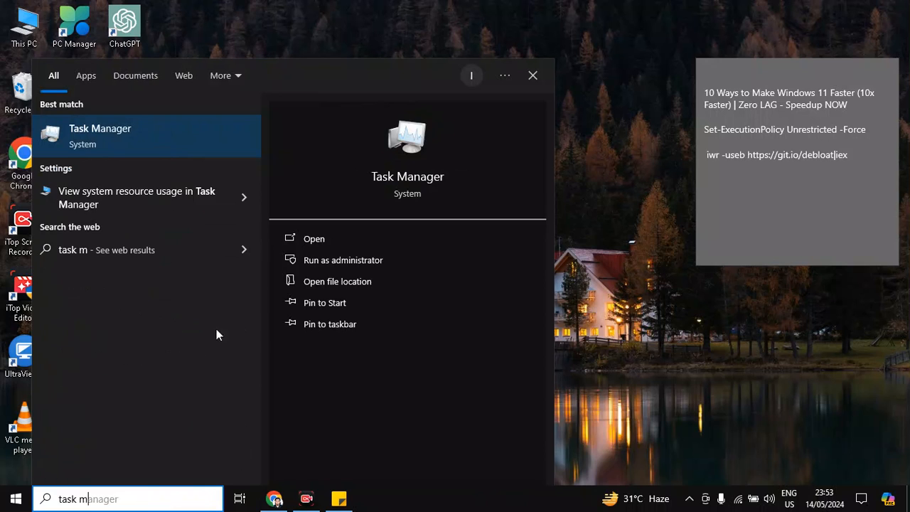
pyautogui.click(354, 239)
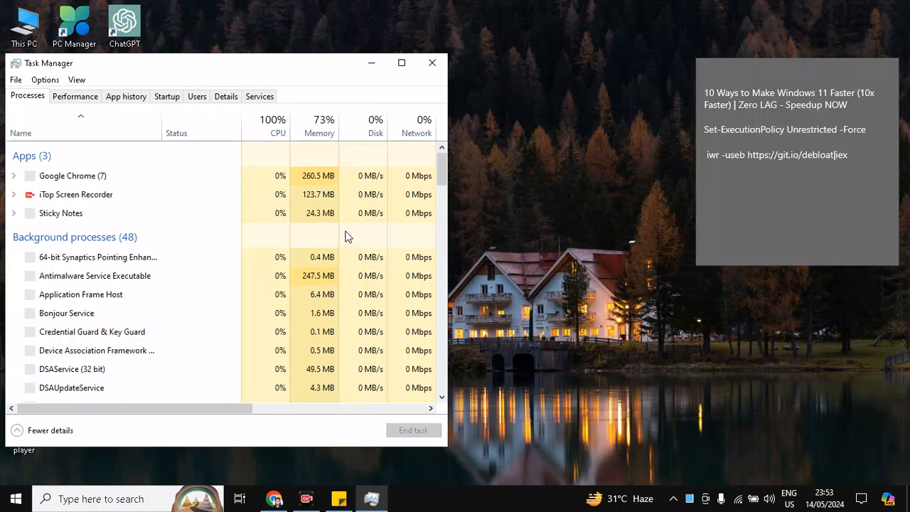
pyautogui.click(166, 99)
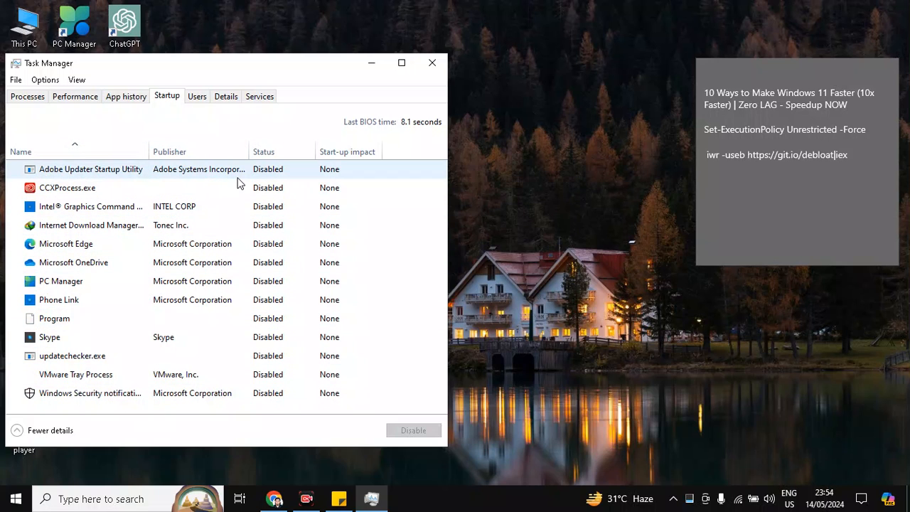
# - Enable and then disable the Intel® Graphics Command Center startup entry, and close Task Manager
pyautogui.rightClick(263, 173)
pyautogui.click(240, 174)
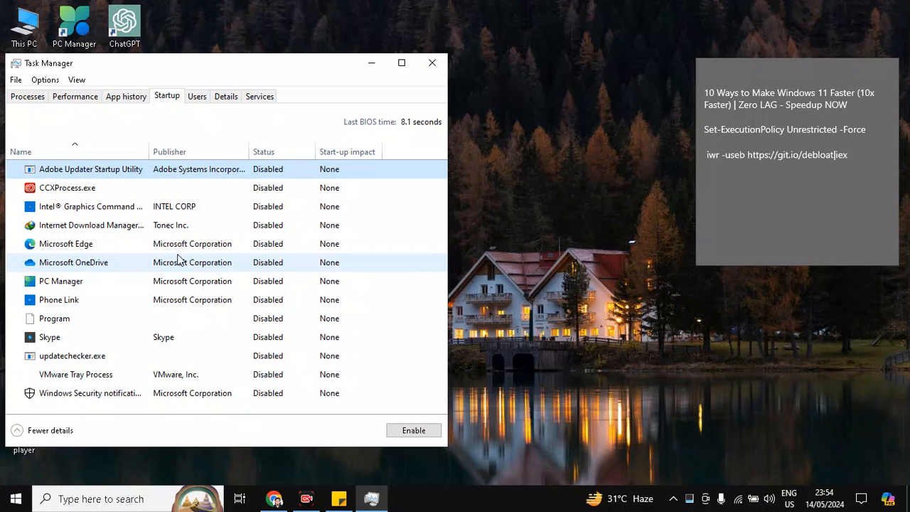
pyautogui.rightClick(282, 203)
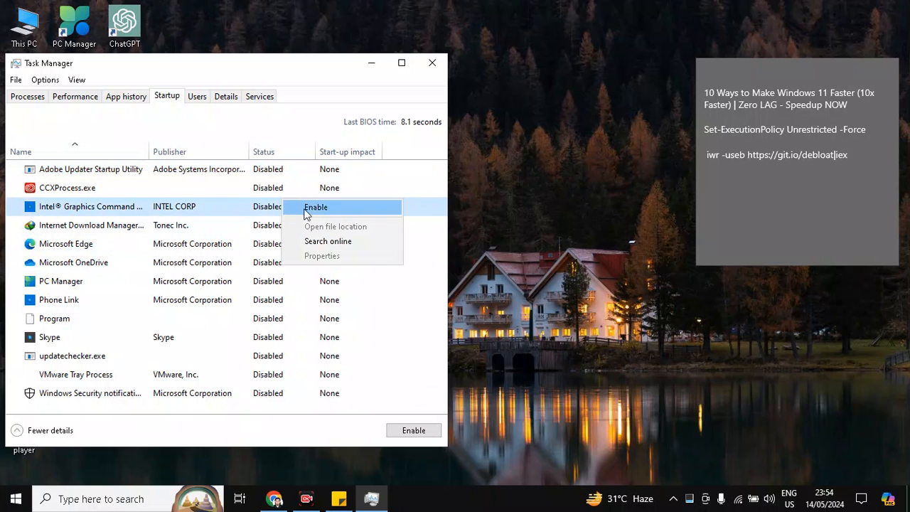
pyautogui.click(307, 214)
pyautogui.rightClick(267, 219)
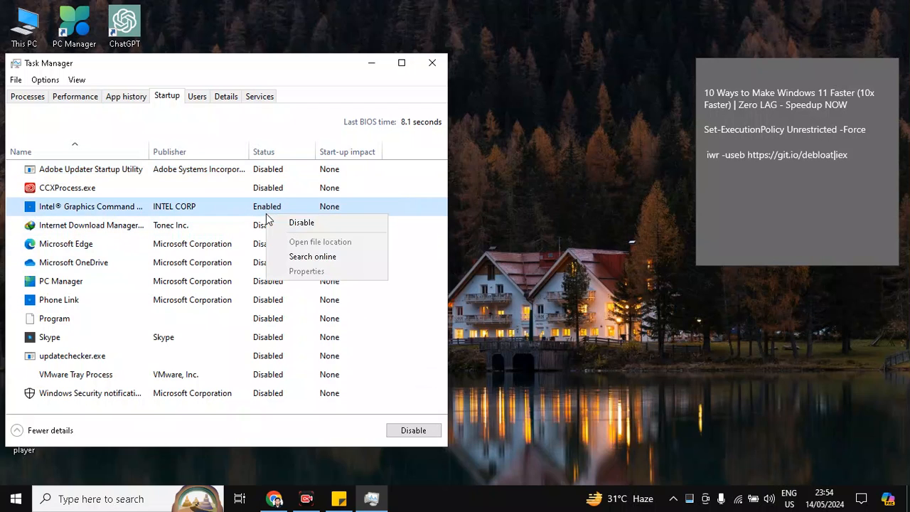
pyautogui.click(295, 219)
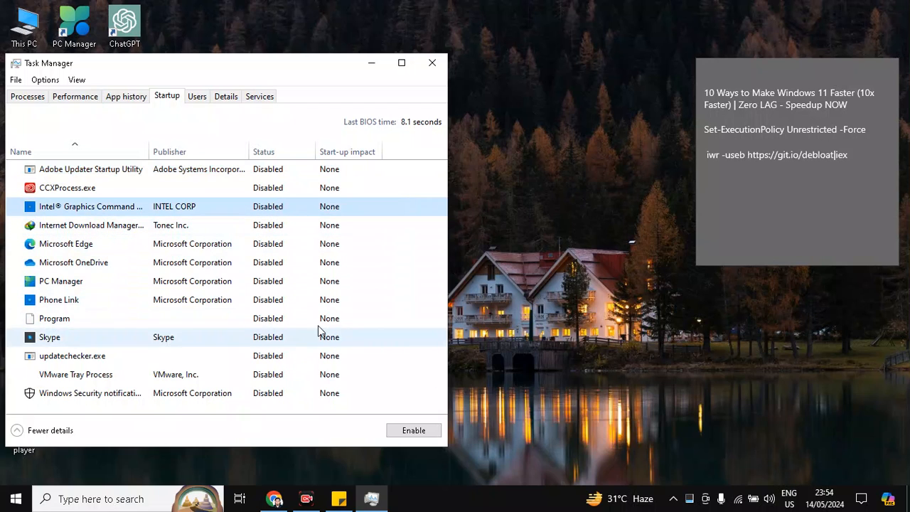
pyautogui.click(432, 65)
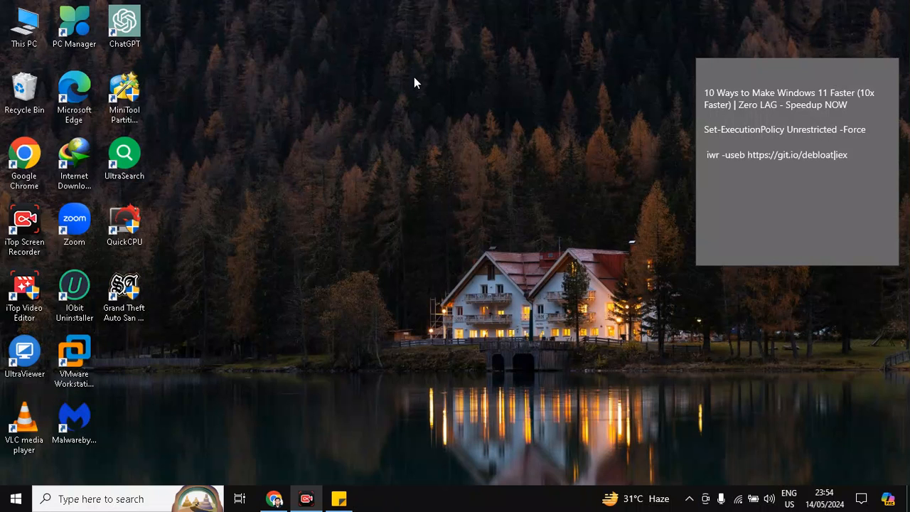
# - Search for and open Settings, and go to the startup apps page under Apps
pyautogui.click(86, 500)
pyautogui.write('se')
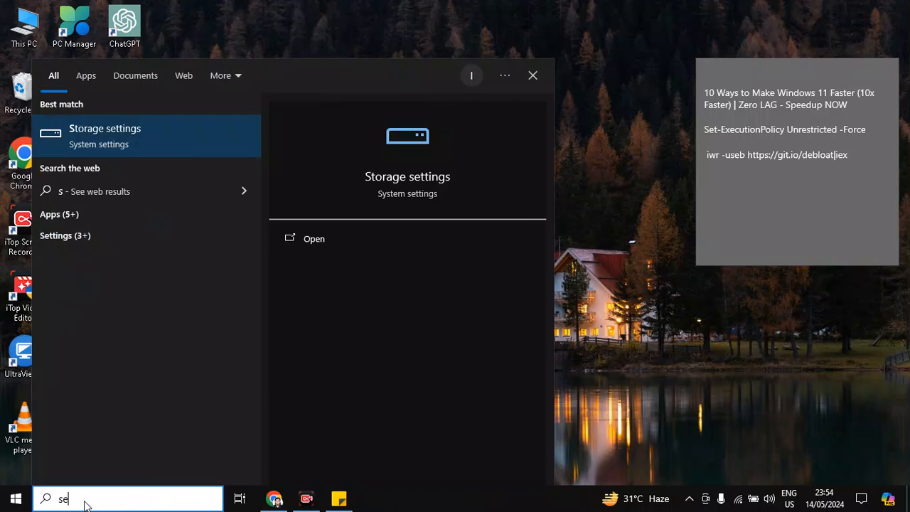
pyautogui.write('ttings')
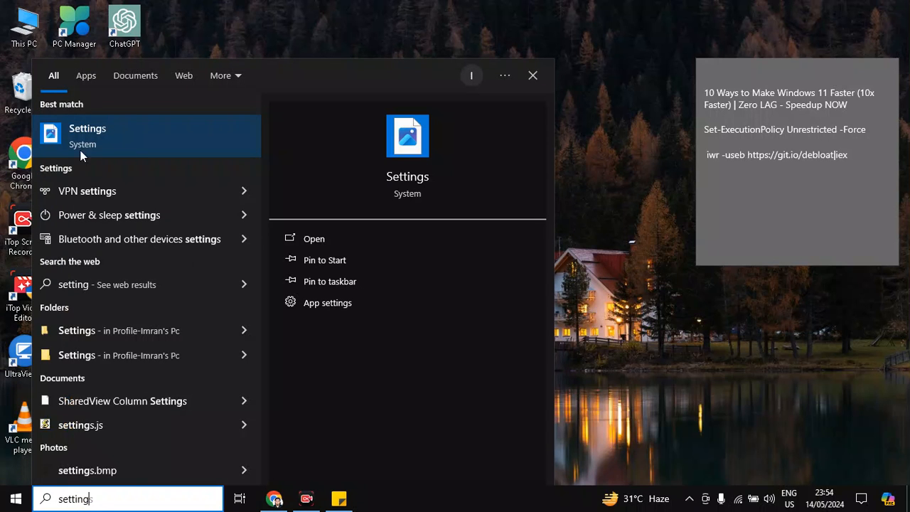
pyautogui.click(120, 123)
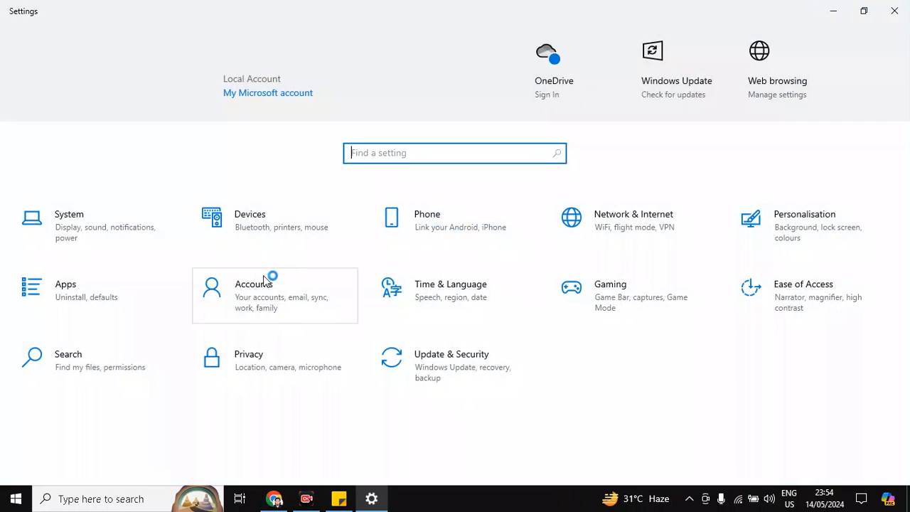
pyautogui.click(77, 297)
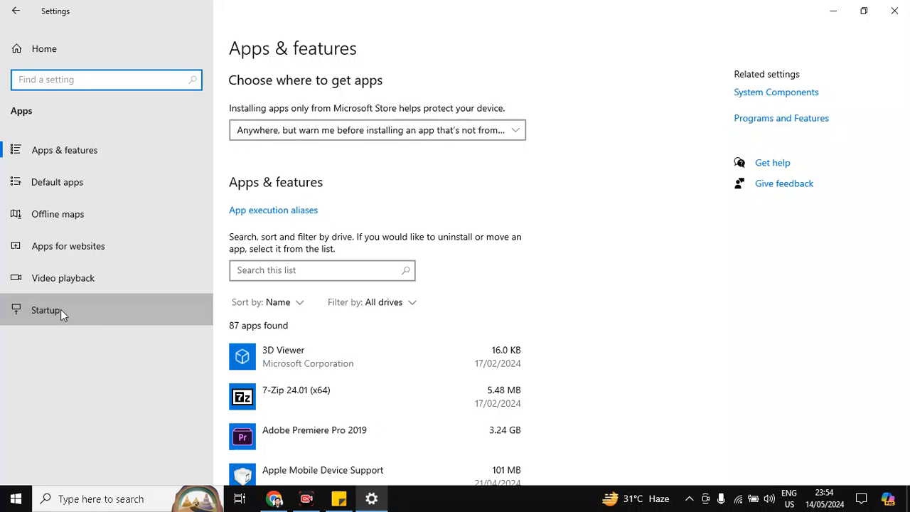
pyautogui.click(60, 310)
pyautogui.scroll(-5, 323, 211)
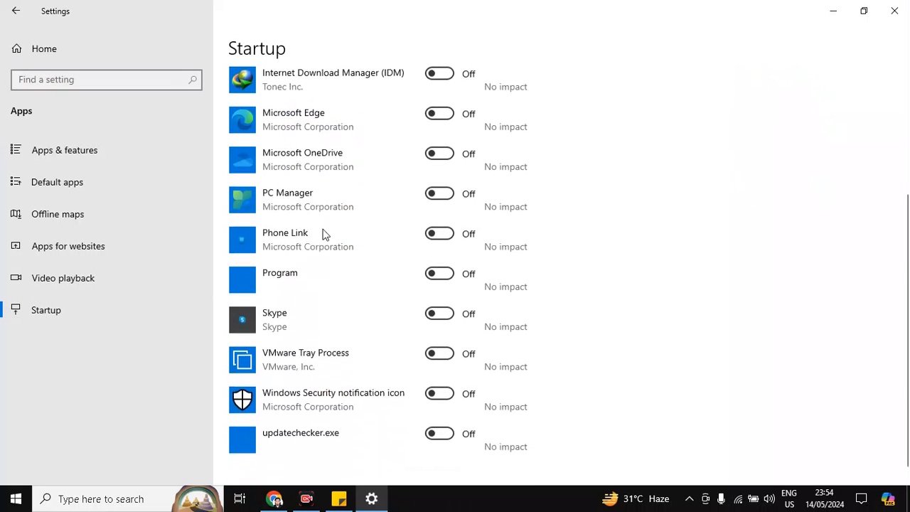
pyautogui.scroll(5, 404, 429)
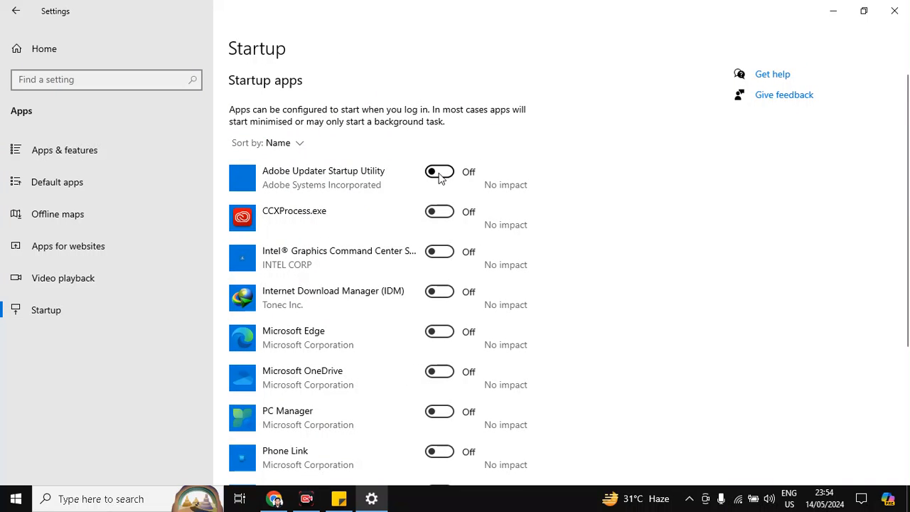
# - Switch the CCXProcess.exe startup app on and back off, and close Settings
pyautogui.click(440, 216)
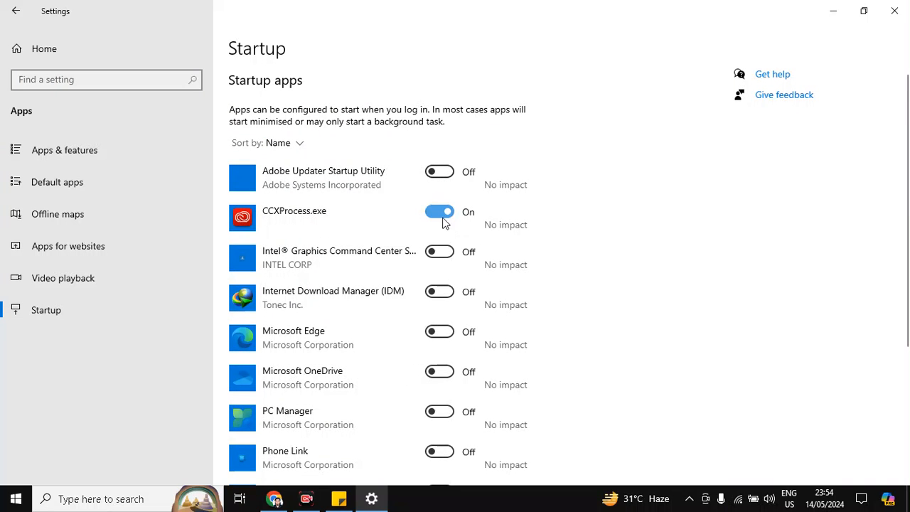
pyautogui.click(442, 217)
pyautogui.click(894, 9)
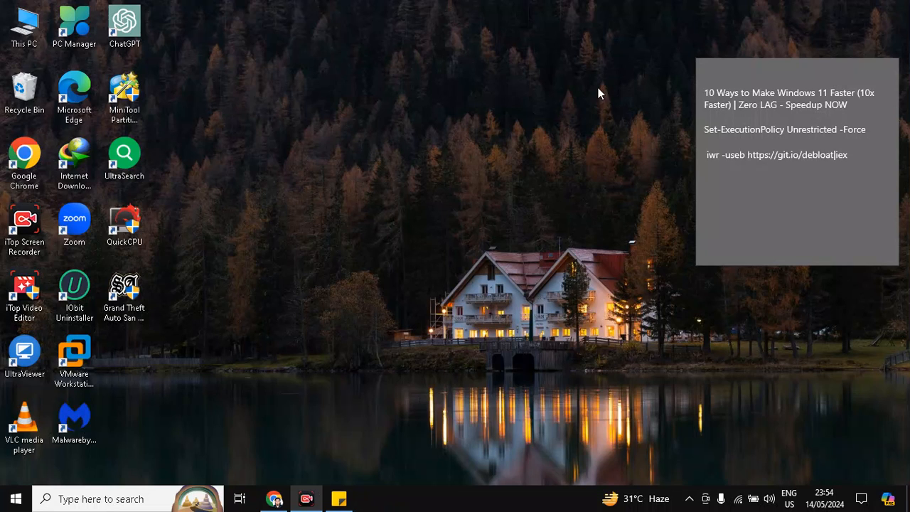
pyautogui.click(165, 506)
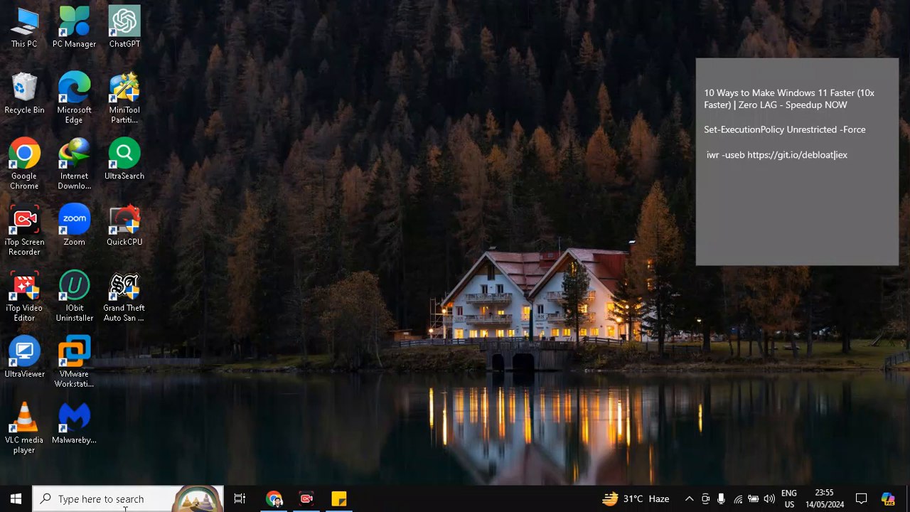
pyautogui.write('pribs')
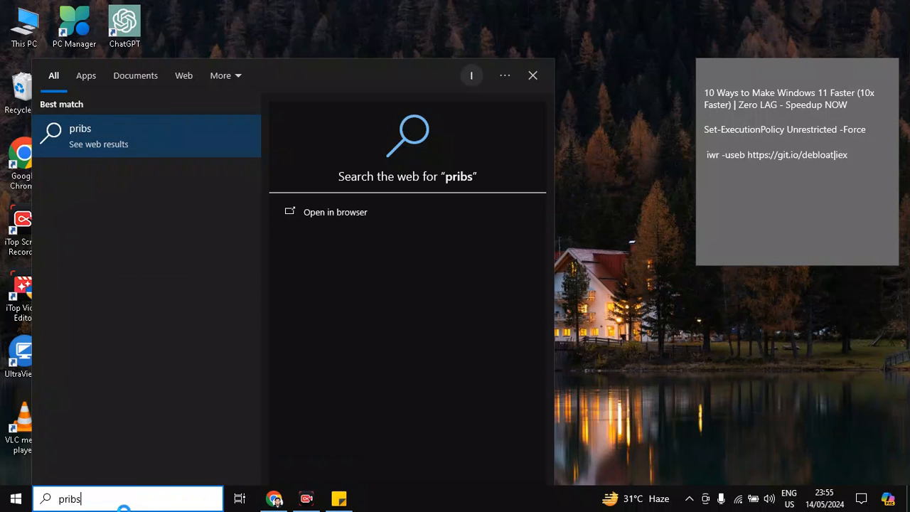
pyautogui.click(676, 291)
# - Open Settings from the Start context menu and go to the Privacy section
pyautogui.rightClick(14, 497)
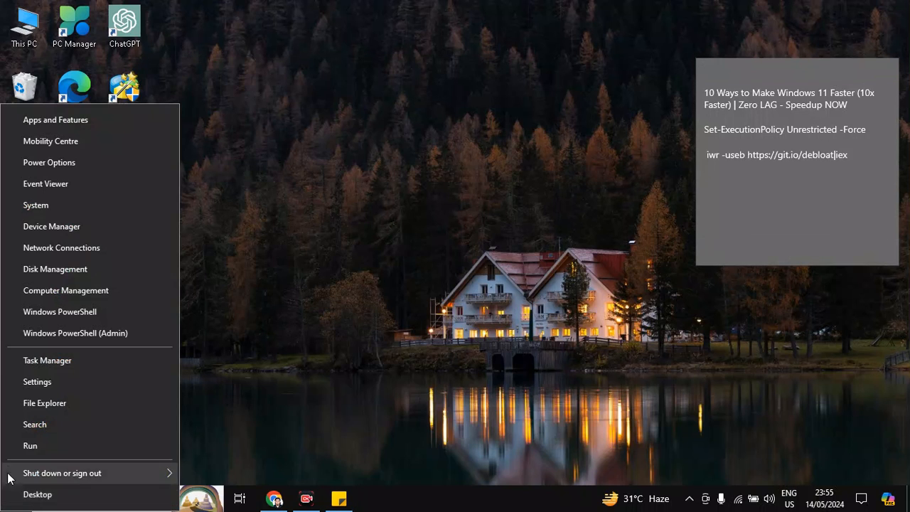
pyautogui.click(59, 384)
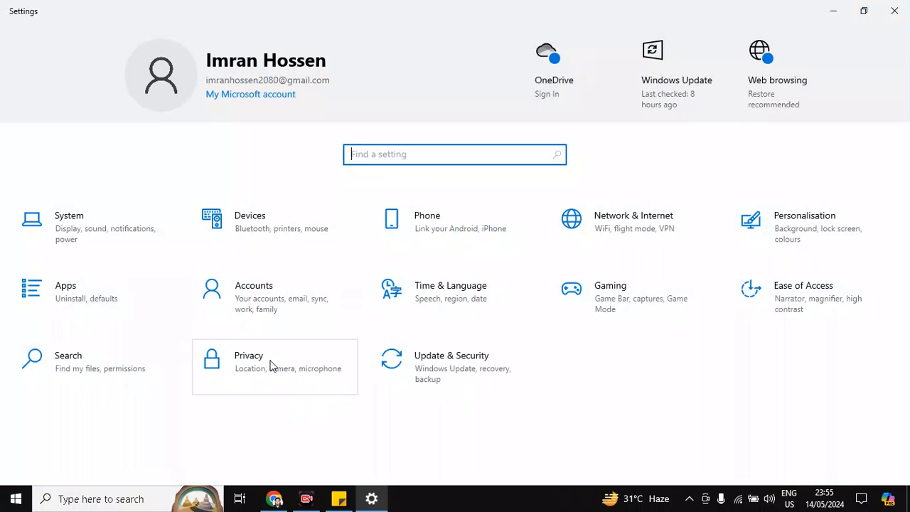
pyautogui.click(247, 374)
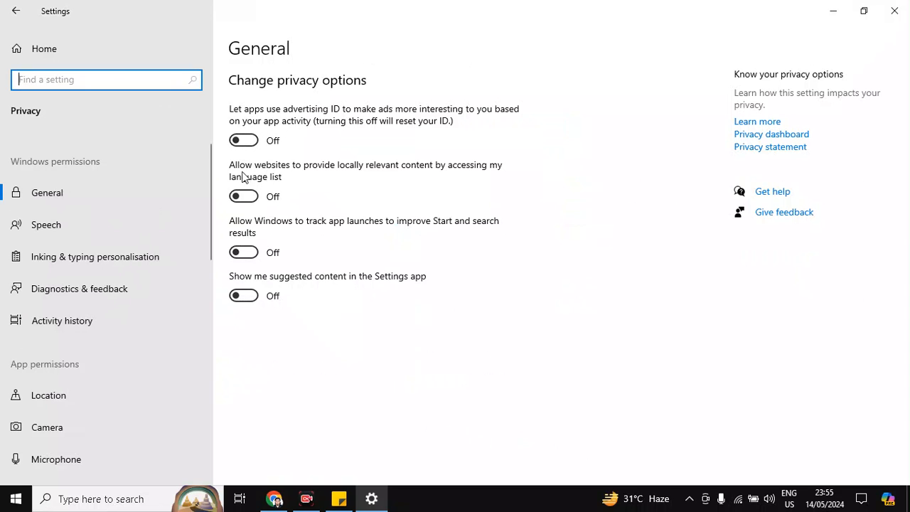
# - Toggle the advertising ID, language list and app launch tracking options on and back off
pyautogui.click(244, 140)
pyautogui.click(245, 197)
pyautogui.click(244, 254)
pyautogui.click(251, 196)
pyautogui.click(244, 253)
pyautogui.click(243, 140)
# - Review the Speech, Inking & typing, Activity history, Location, Camera, Microphone and Voice activation privacy pages, then close Settings
pyautogui.click(65, 225)
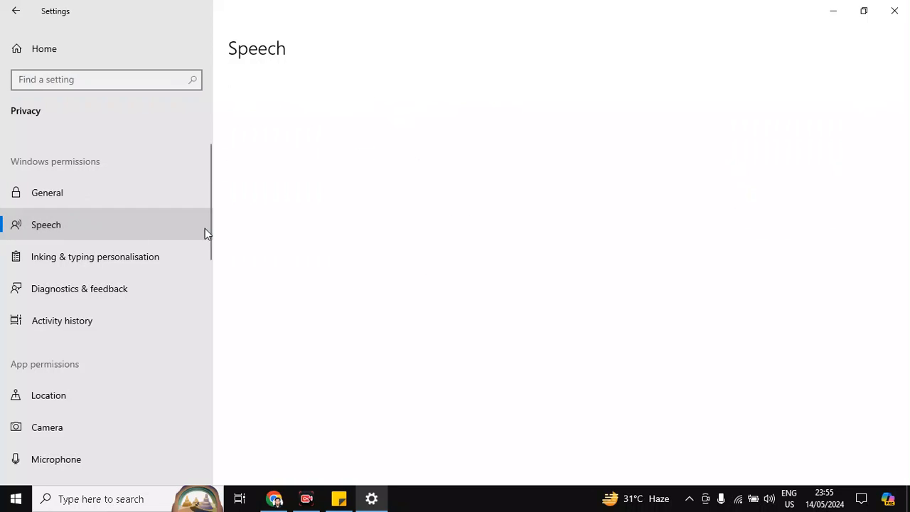
pyautogui.click(44, 261)
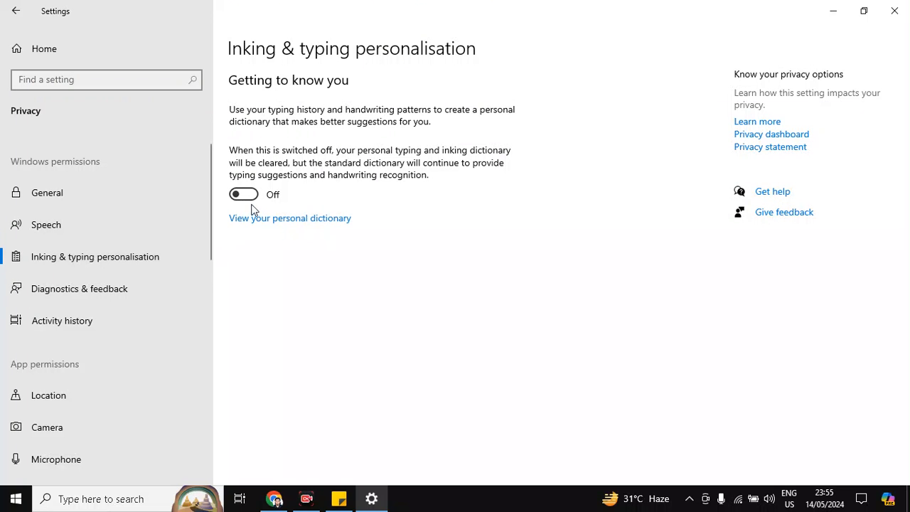
pyautogui.click(74, 313)
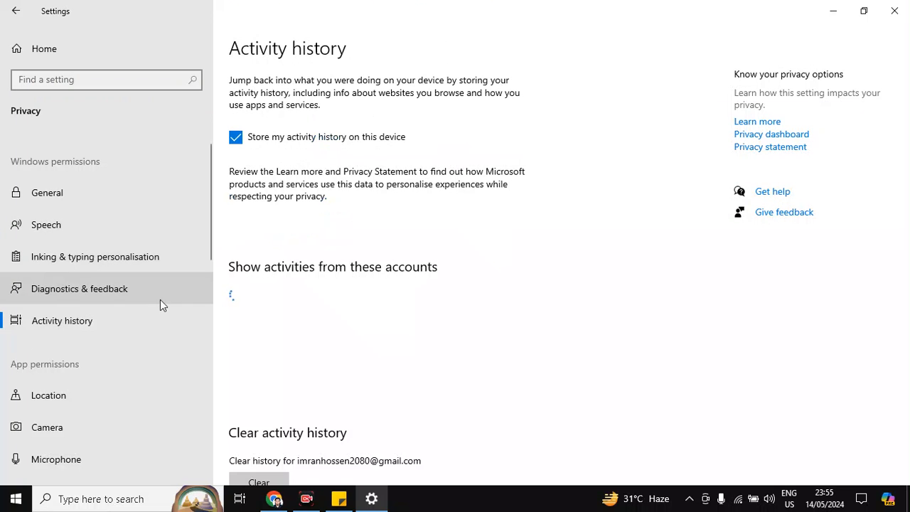
pyautogui.scroll(-5, 106, 313)
pyautogui.click(86, 236)
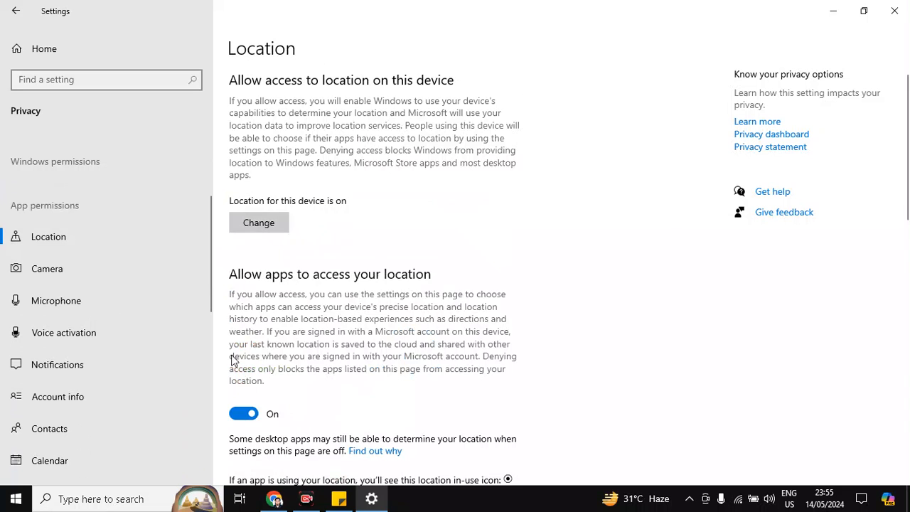
pyautogui.click(110, 268)
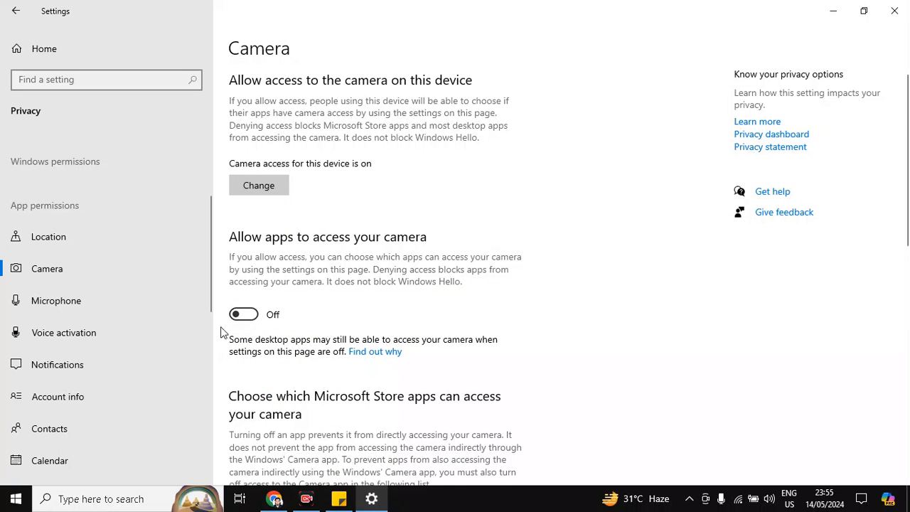
pyautogui.click(61, 309)
pyautogui.click(61, 334)
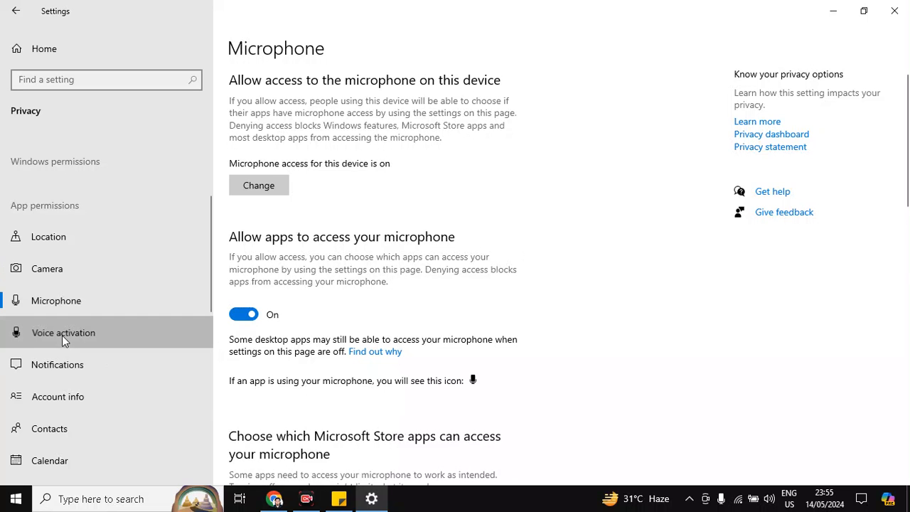
pyautogui.scroll(-5, 63, 384)
pyautogui.scroll(-3, 278, 342)
pyautogui.scroll(-3, 75, 361)
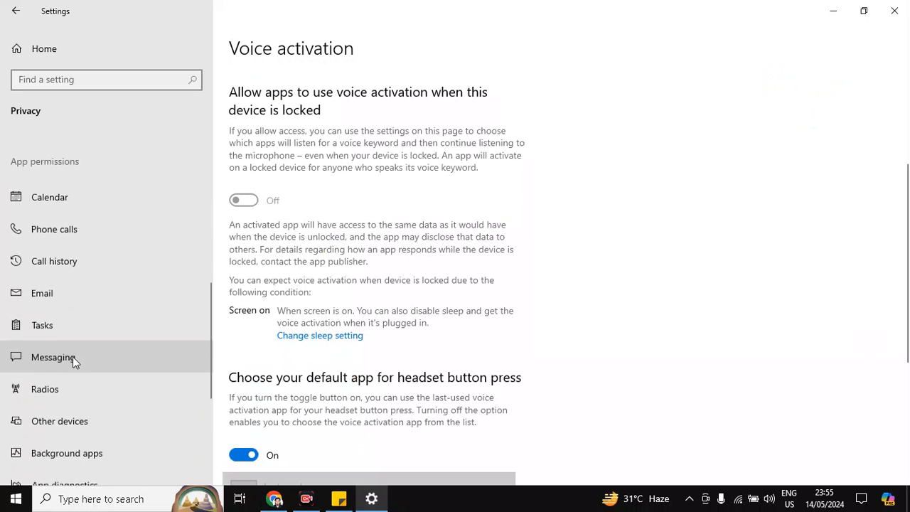
pyautogui.click(893, 10)
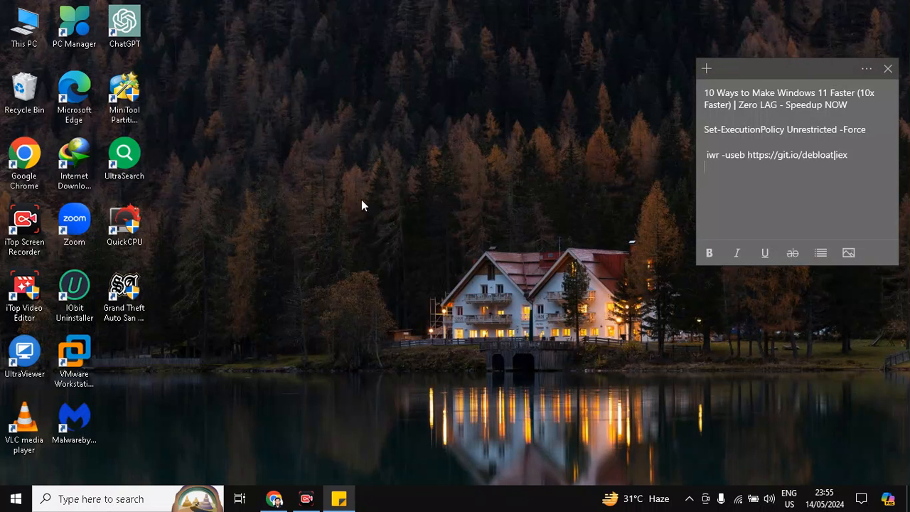
# - Search for and open the Local Group Policy Editor, widening its navigation pane
pyautogui.click(118, 505)
pyautogui.write('ed')
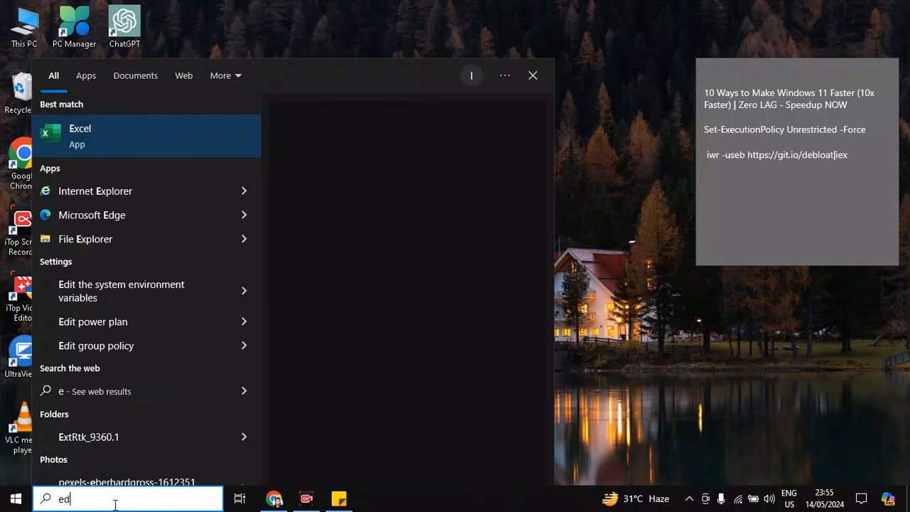
pyautogui.write('it group')
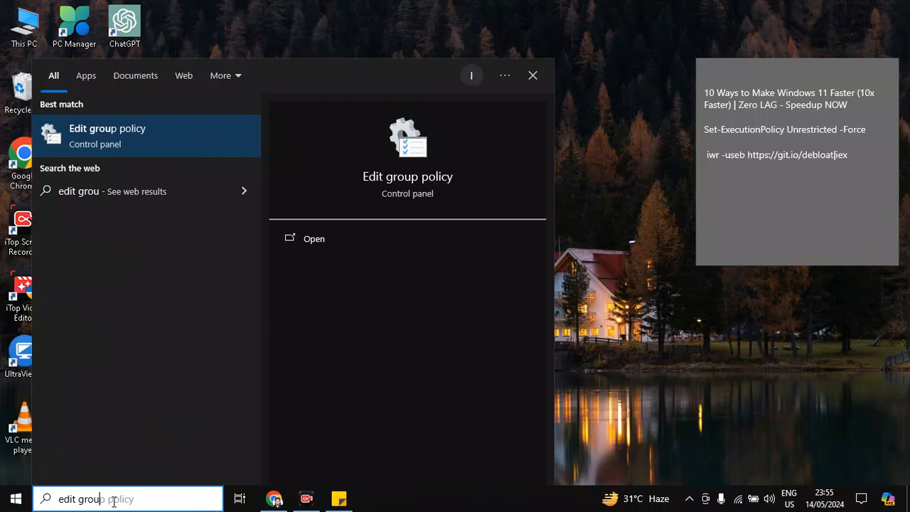
pyautogui.click(100, 144)
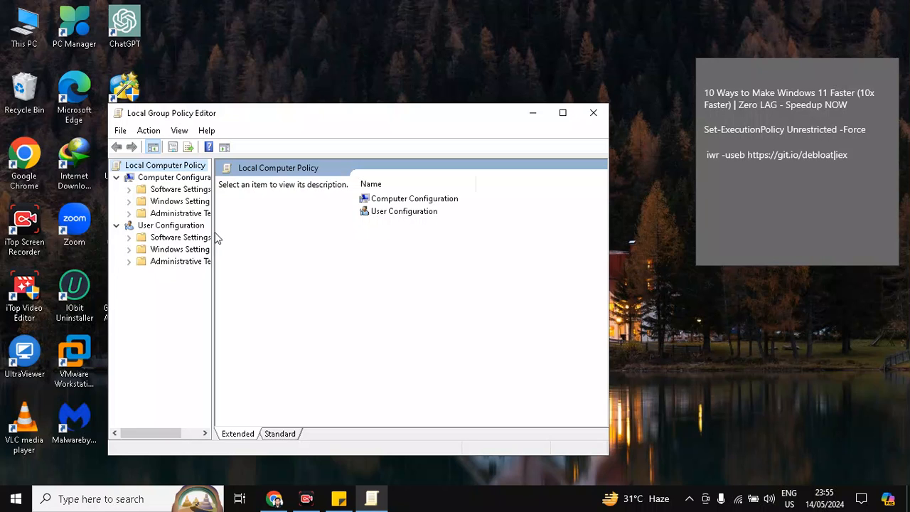
pyautogui.moveTo(212, 231); pyautogui.dragTo(321, 247)
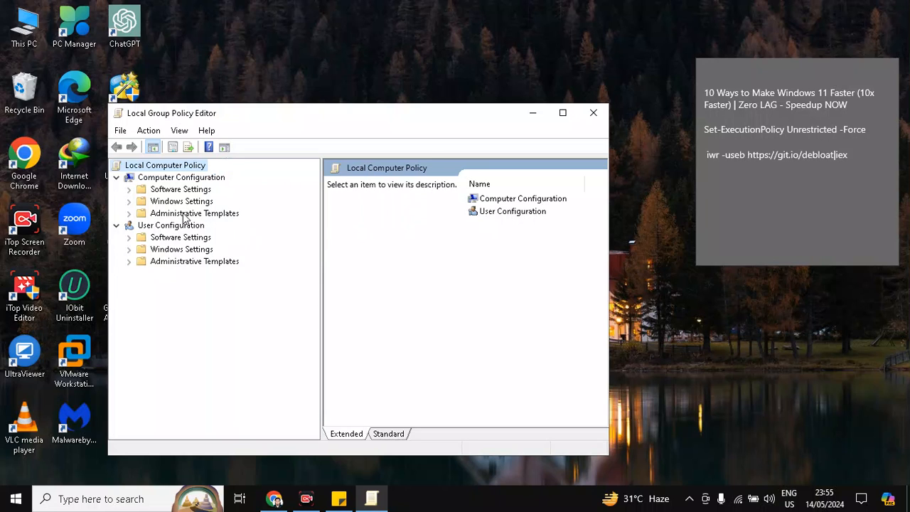
# - Enable the 'Let Windows apps run in the background' policy under Windows Components > App Privacy with Force Deny as default for all apps
pyautogui.doubleClick(186, 213)
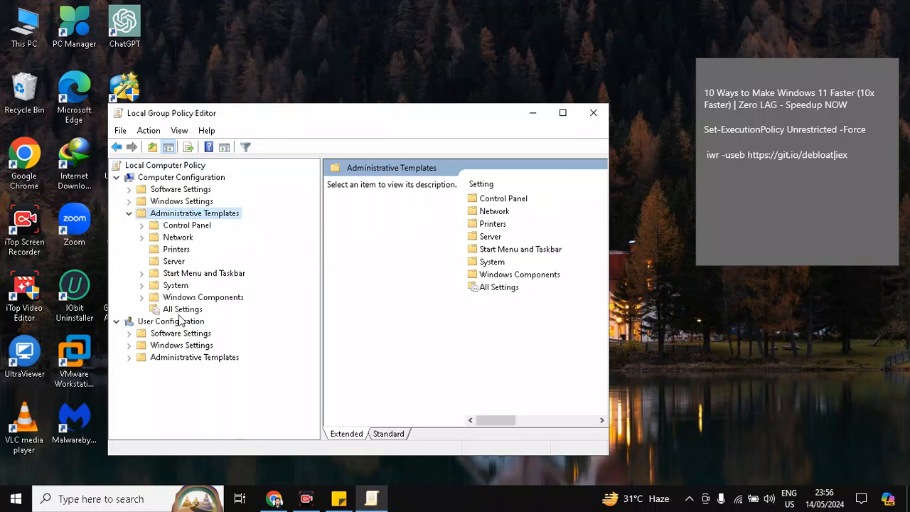
pyautogui.doubleClick(194, 302)
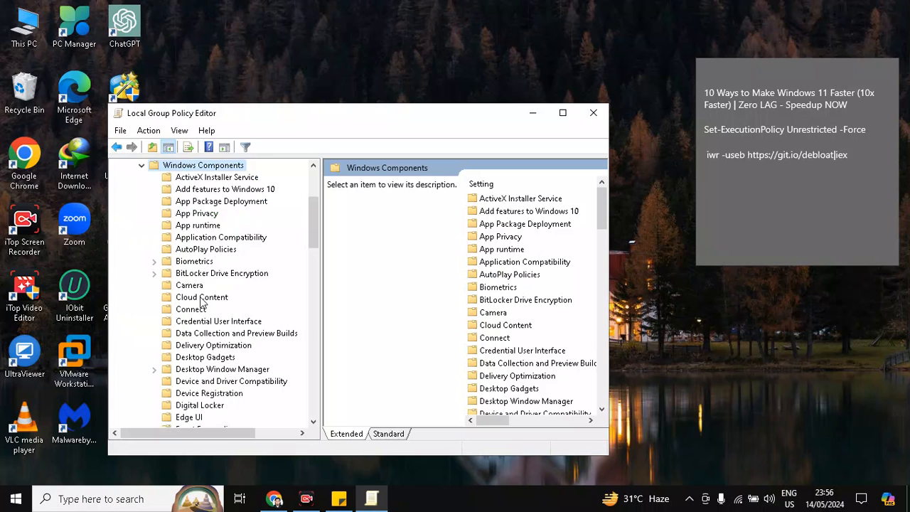
pyautogui.click(193, 215)
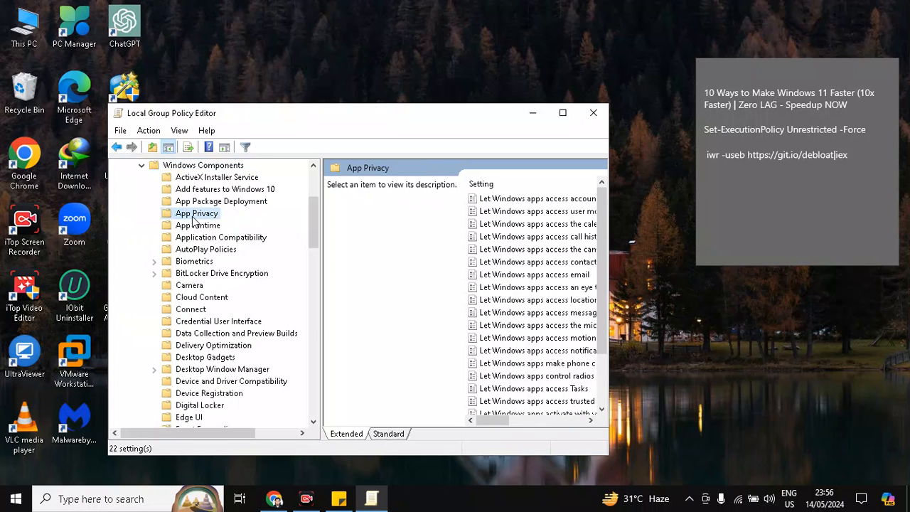
pyautogui.moveTo(488, 424)
pyautogui.mouseDown()
pyautogui.moveTo(502, 428)
pyautogui.moveTo(479, 423)
pyautogui.mouseUp()
pyautogui.scroll(-2, 479, 420)
pyautogui.click(562, 113)
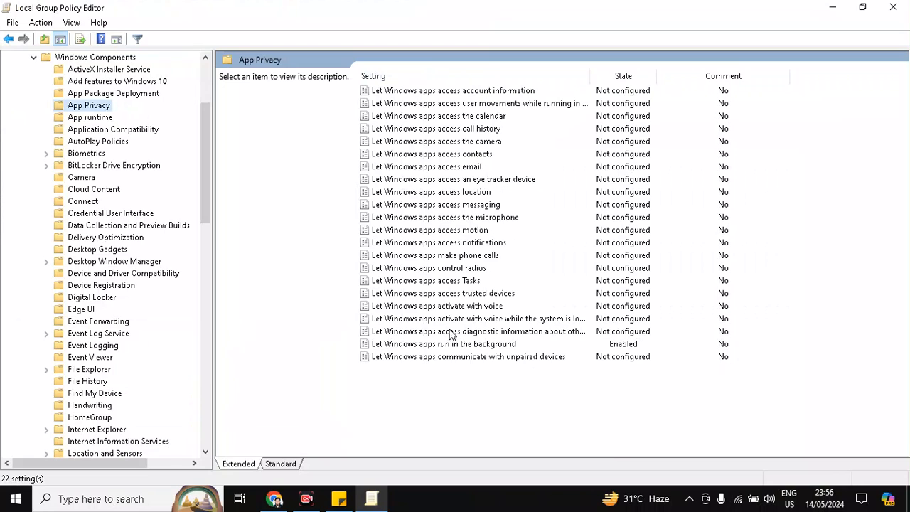
pyautogui.click(384, 344)
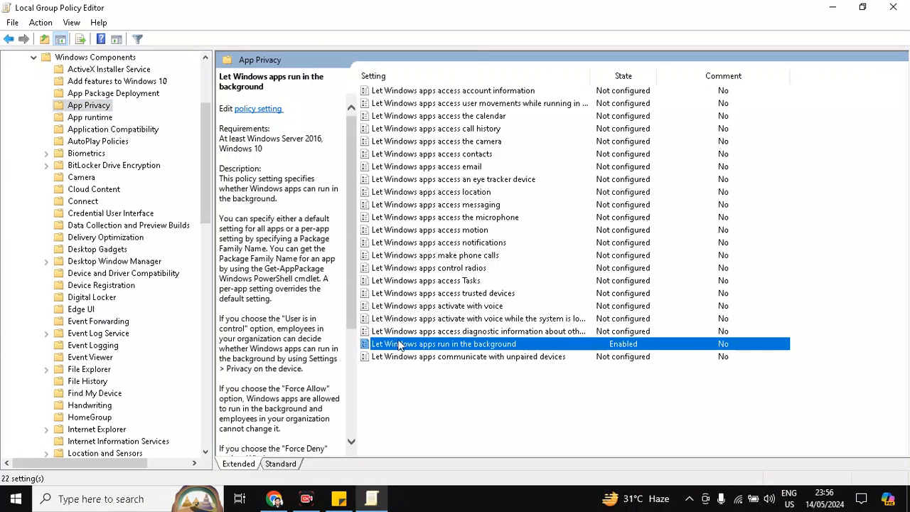
pyautogui.doubleClick(400, 345)
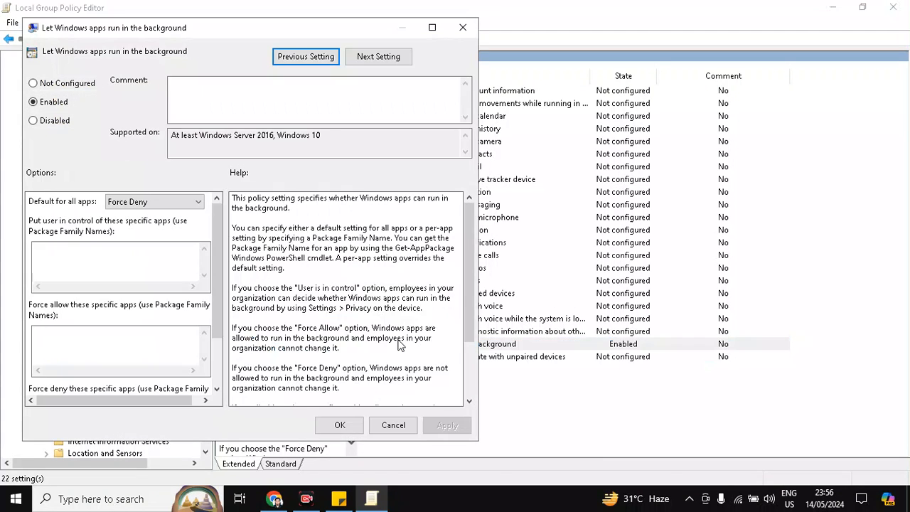
pyautogui.click(33, 83)
pyautogui.click(34, 121)
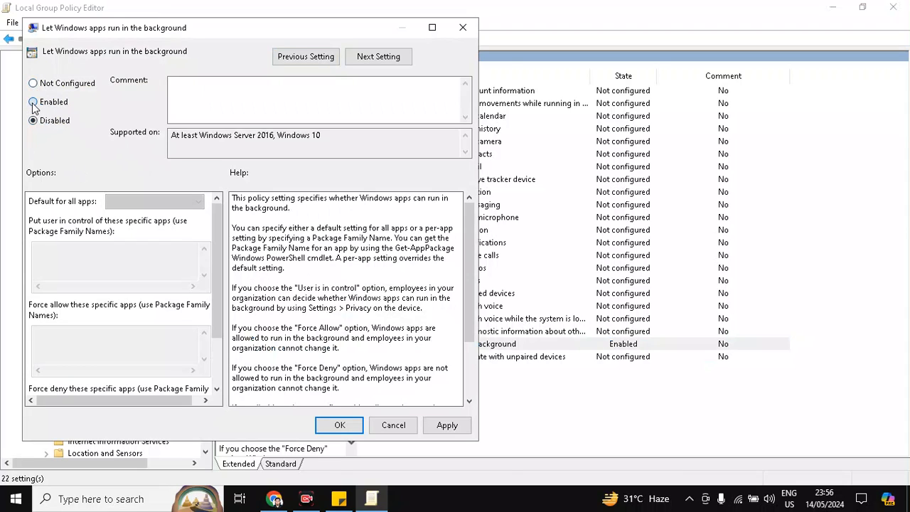
pyautogui.click(33, 102)
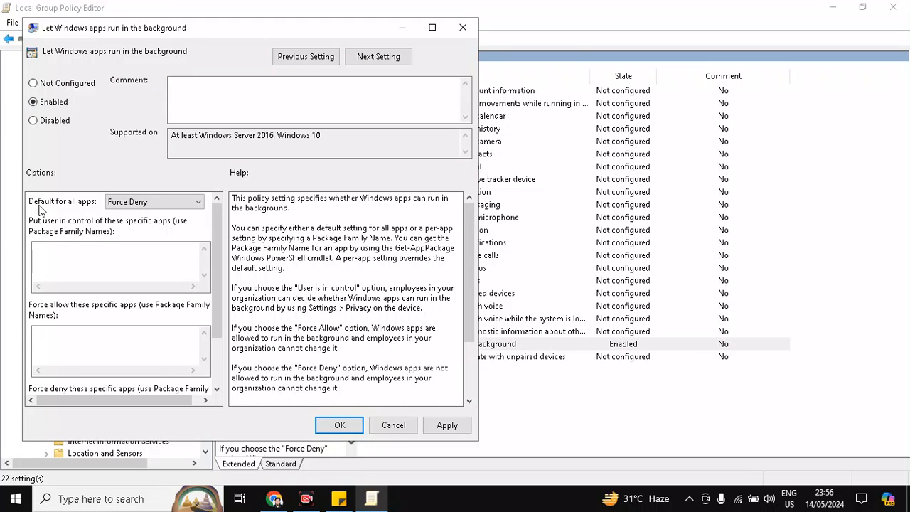
pyautogui.click(187, 204)
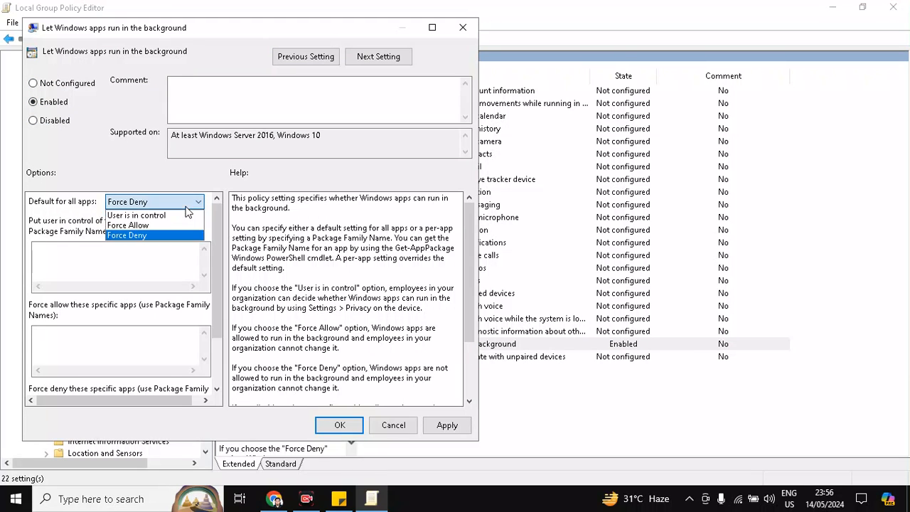
pyautogui.click(156, 242)
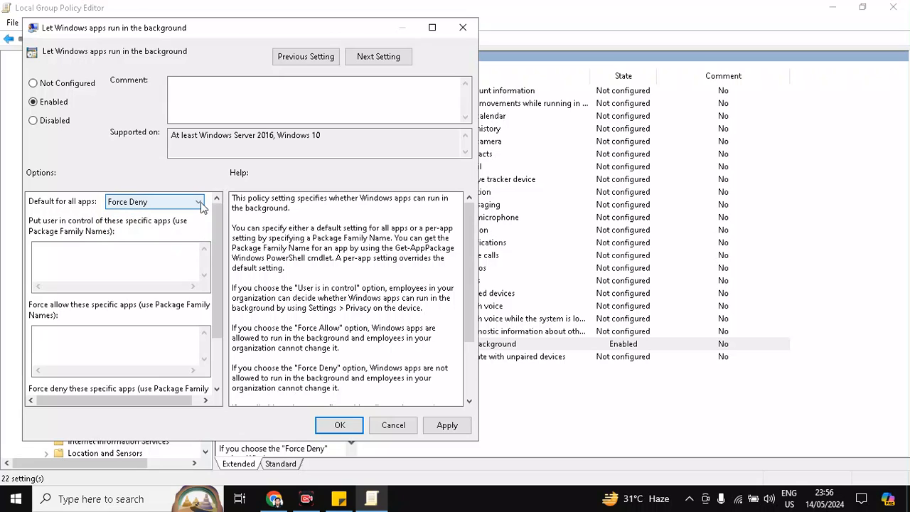
pyautogui.click(199, 202)
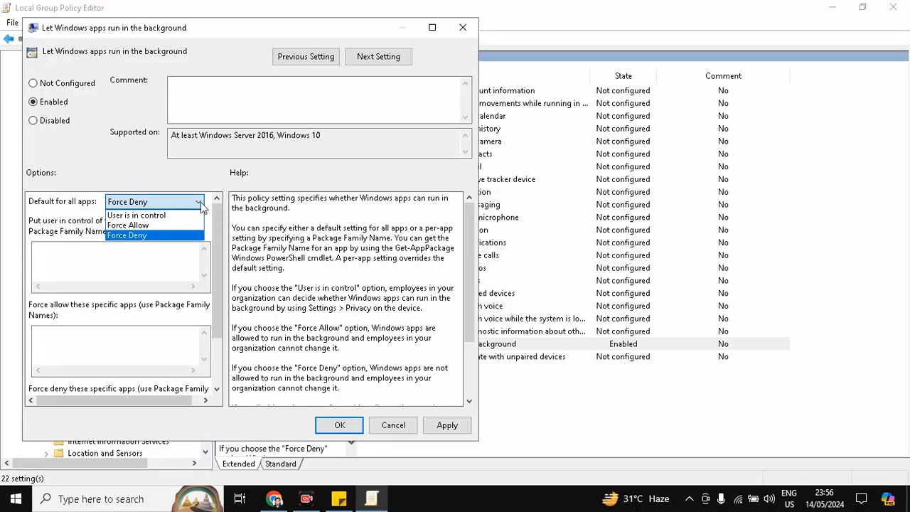
pyautogui.click(126, 239)
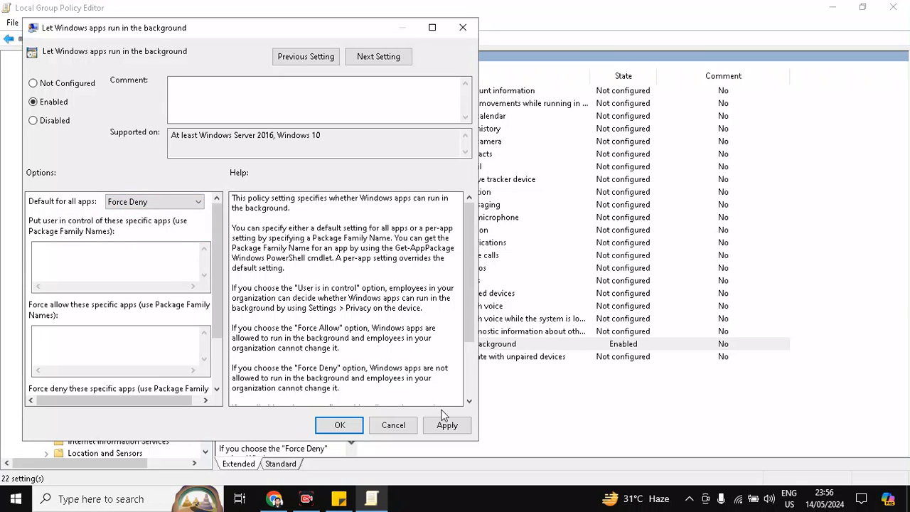
pyautogui.click(444, 424)
pyautogui.click(340, 425)
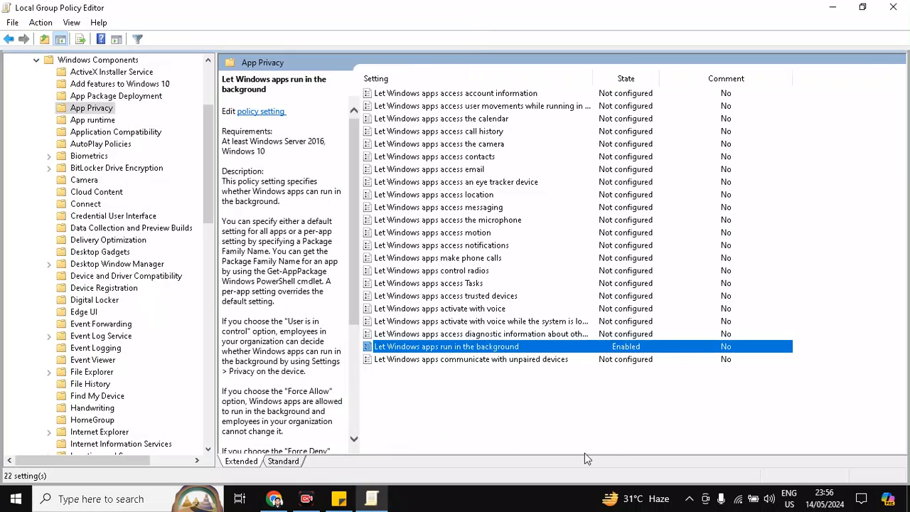
# - Close the Group Policy Editor and open Services through the taskbar search
pyautogui.click(893, 7)
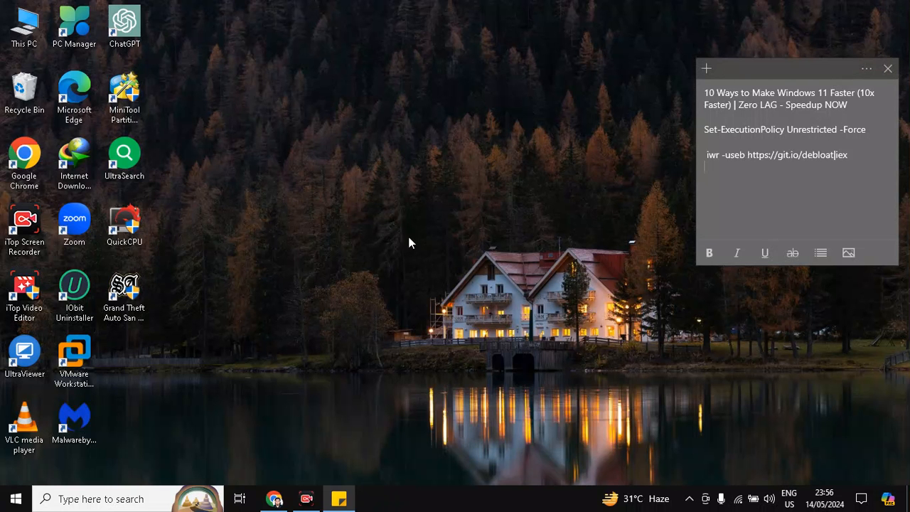
pyautogui.click(129, 501)
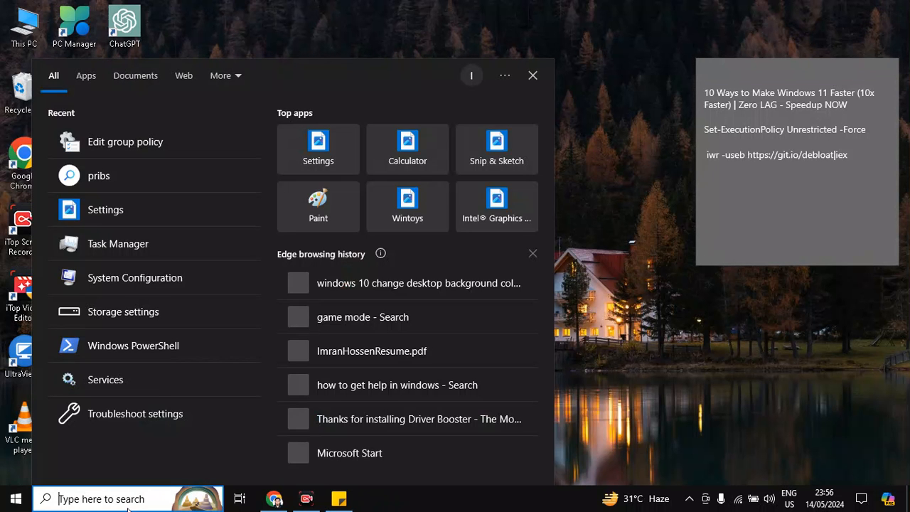
pyautogui.write('set')
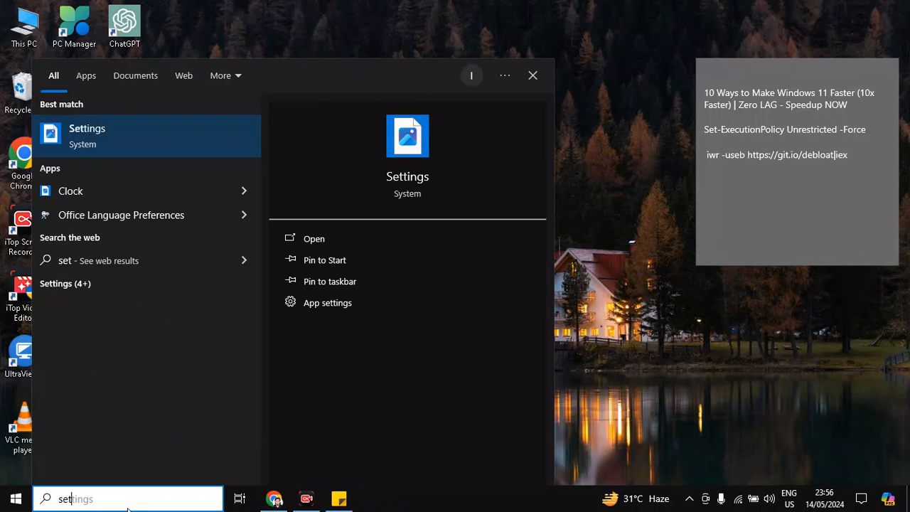
pyautogui.write('\\\\')
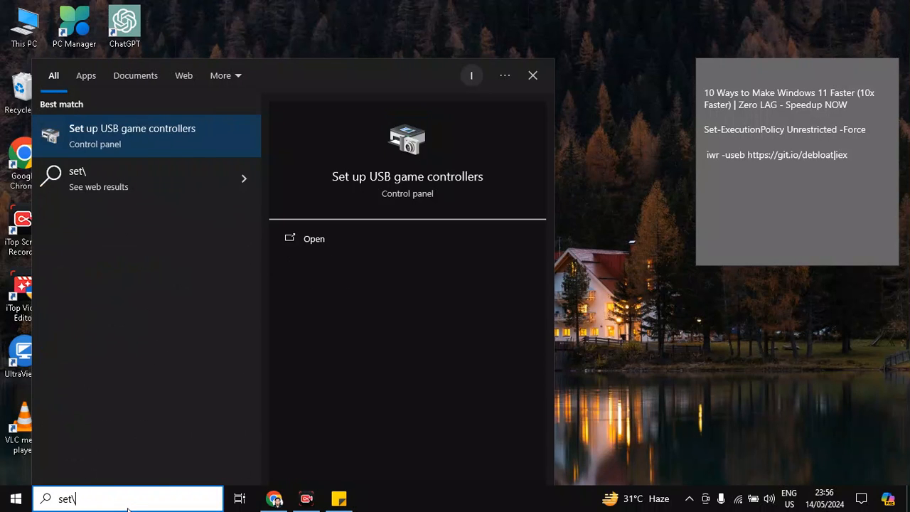
pyautogui.press('BackSpace')
pyautogui.press('BackSpace')
pyautogui.press('BackSpace')
pyautogui.write('ervices')
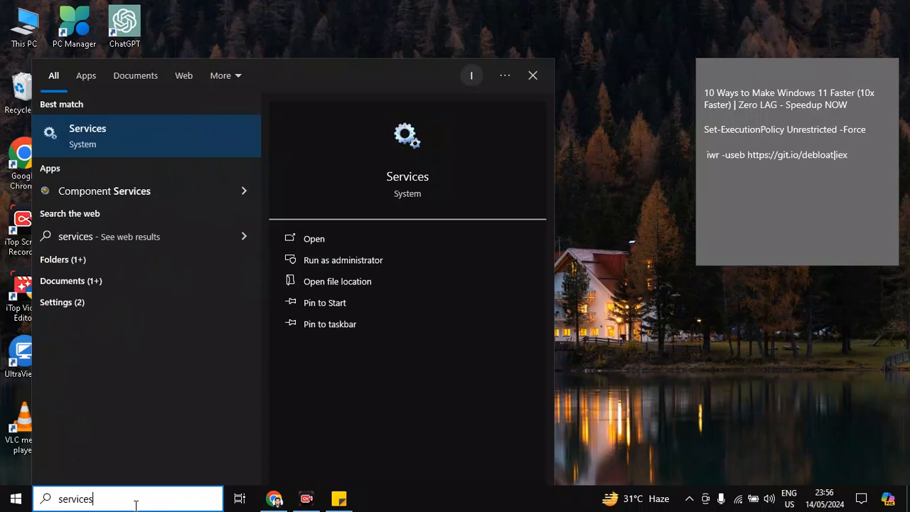
pyautogui.click(321, 239)
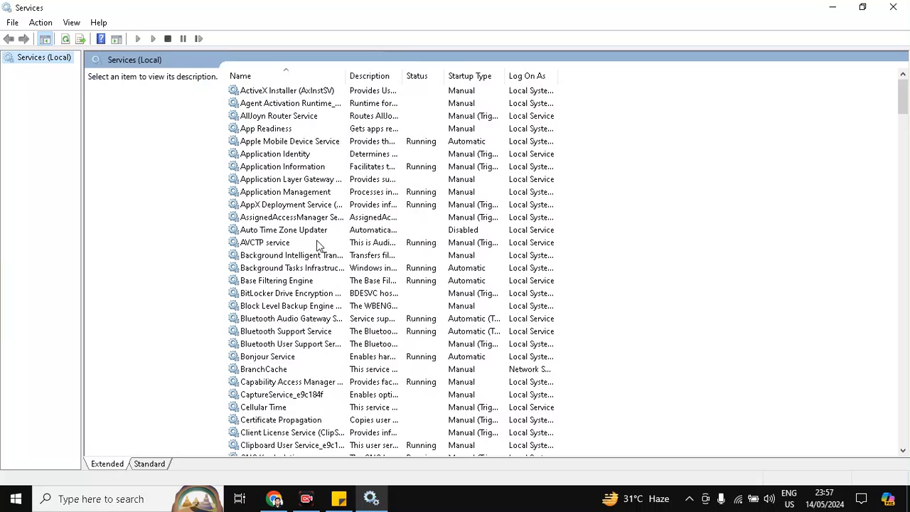
# - Set the SysMain service's startup type to Disabled and apply it
pyautogui.scroll(-6, 243, 247)
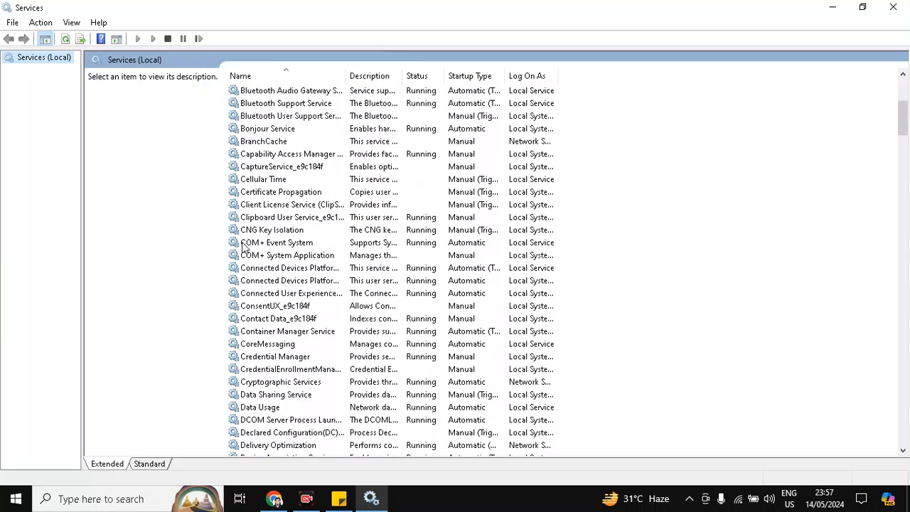
pyautogui.scroll(-7, 242, 246)
pyautogui.click(266, 268)
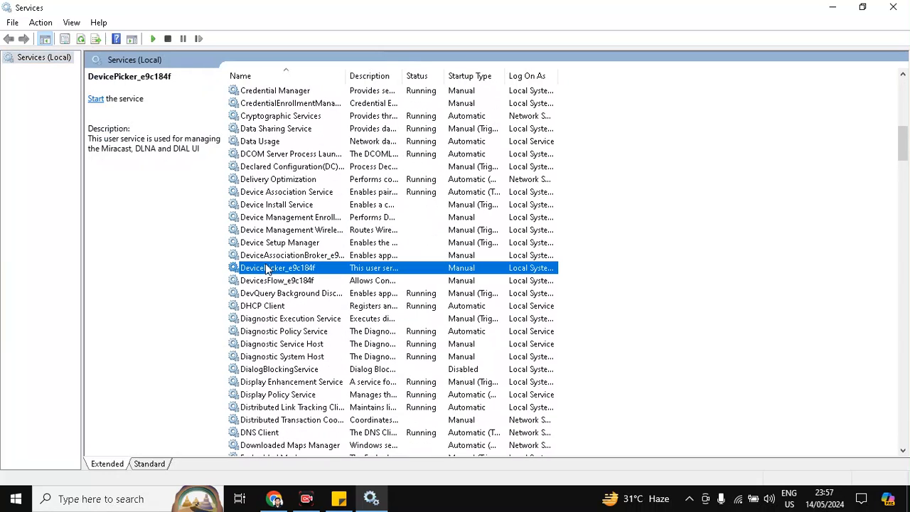
pyautogui.press('s')
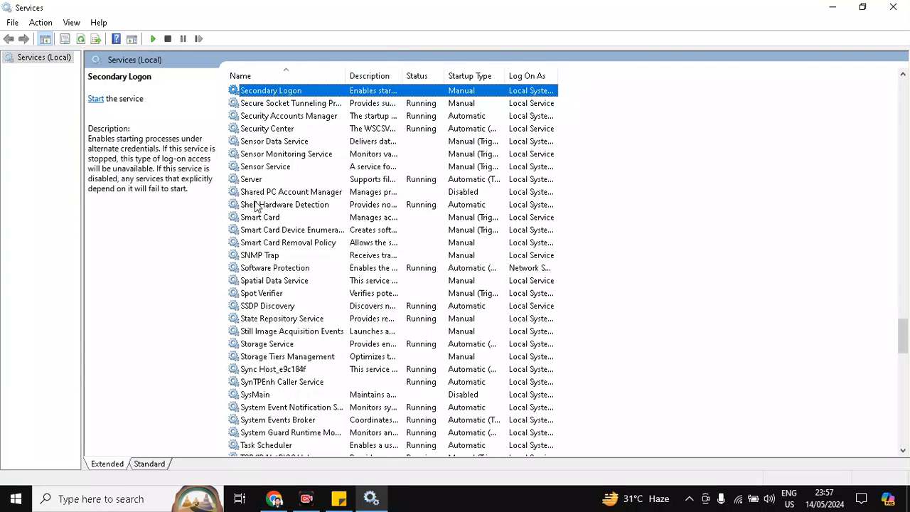
pyautogui.scroll(-1, 276, 323)
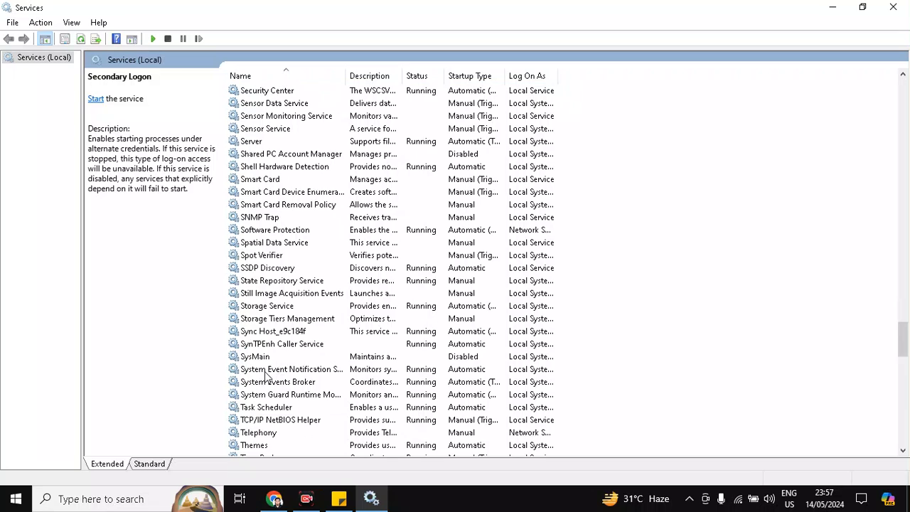
pyautogui.click(267, 370)
pyautogui.click(275, 357)
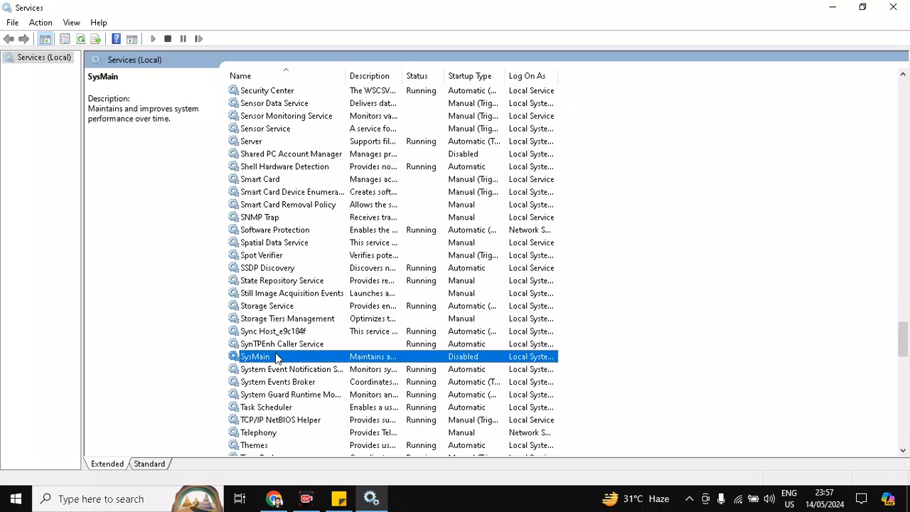
pyautogui.doubleClick(276, 357)
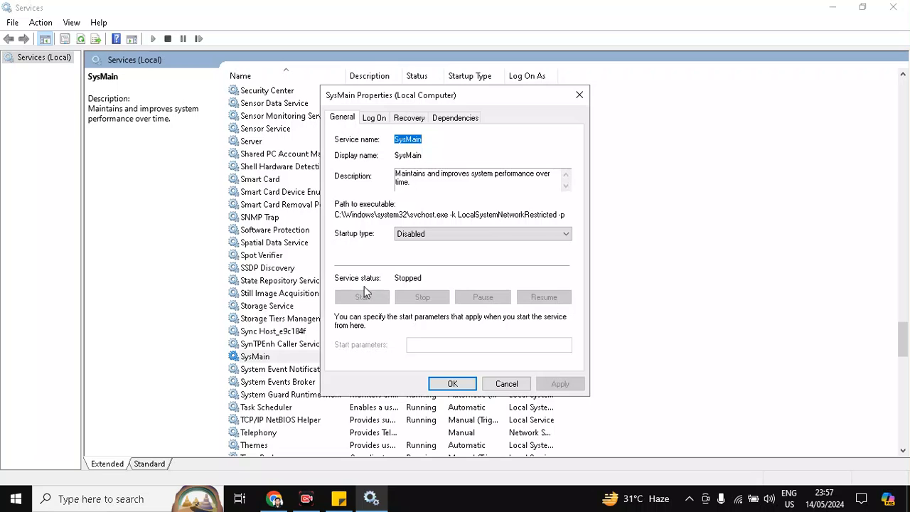
pyautogui.click(421, 236)
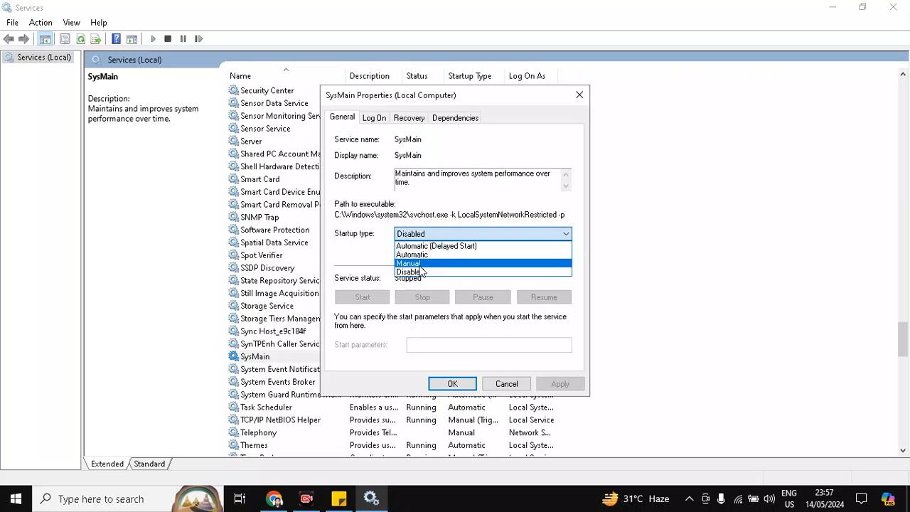
pyautogui.click(418, 265)
pyautogui.click(419, 234)
pyautogui.click(418, 255)
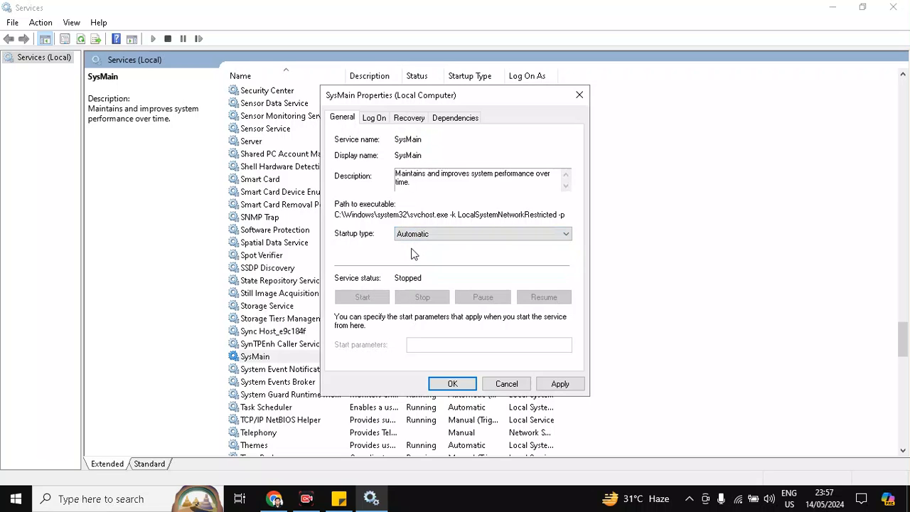
pyautogui.click(420, 234)
pyautogui.click(411, 272)
pyautogui.click(559, 383)
pyautogui.click(450, 384)
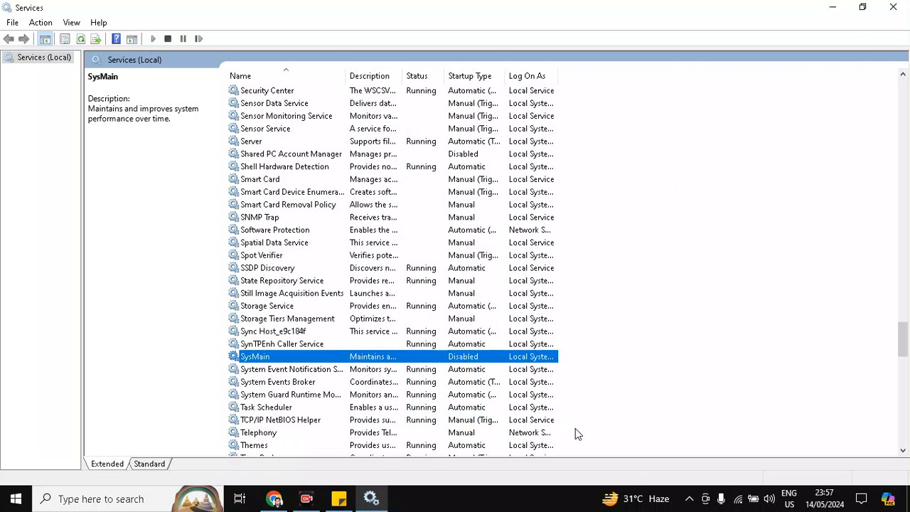
# - Scroll through the services list down to the Windows entries, checking the Wi-Fi Direct and Windows Audio services
pyautogui.scroll(-8, 297, 253)
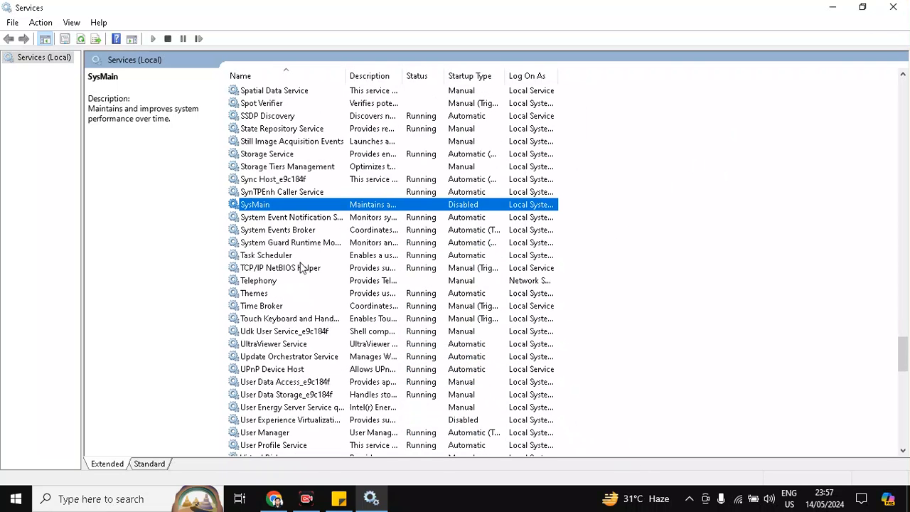
pyautogui.scroll(-6, 250, 222)
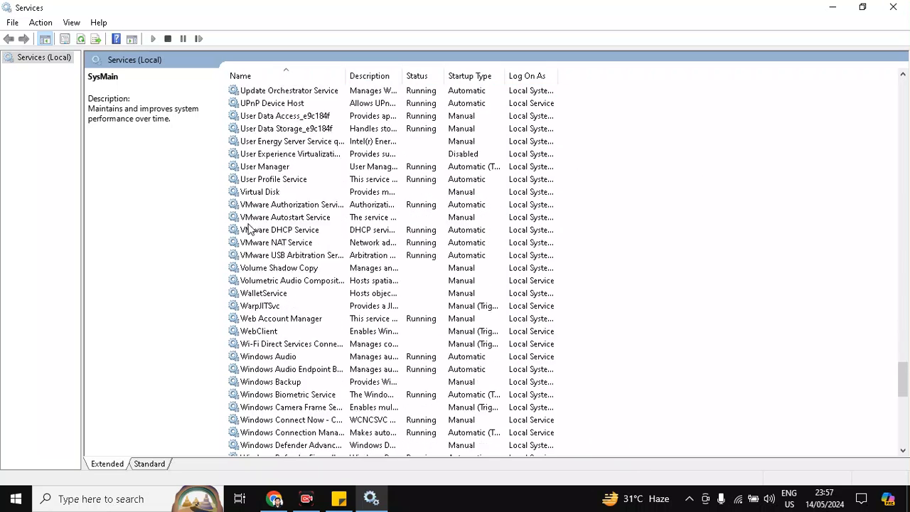
pyautogui.click(259, 233)
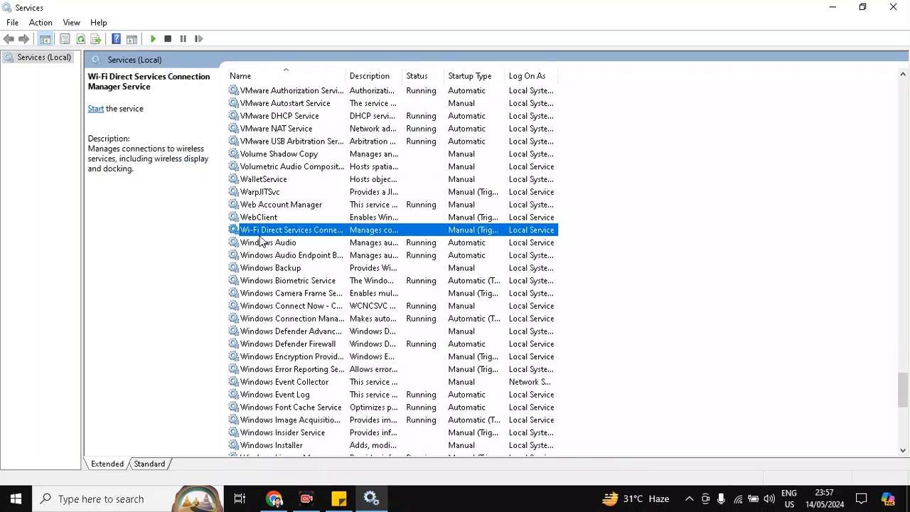
pyautogui.click(261, 242)
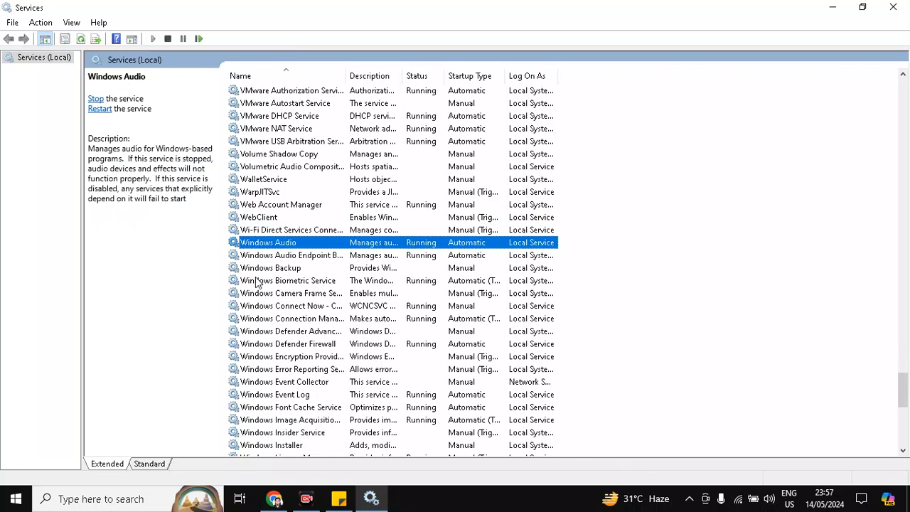
pyautogui.scroll(-1, 271, 271)
pyautogui.scroll(-2, 295, 300)
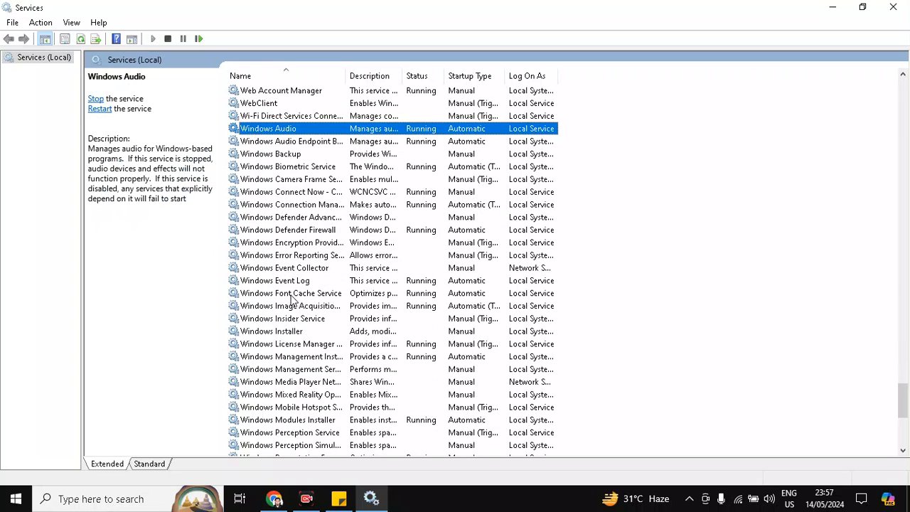
pyautogui.scroll(-5, 295, 300)
pyautogui.scroll(-1, 295, 302)
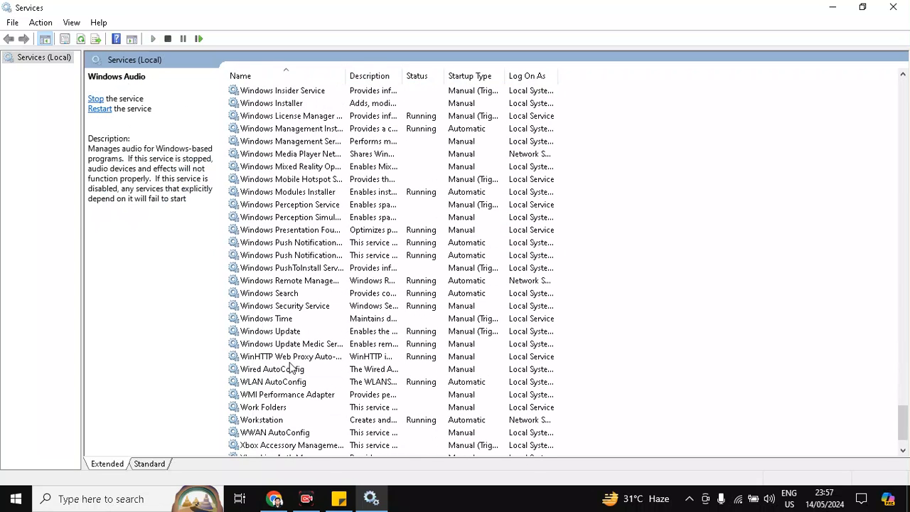
# - Set the Windows Update service's startup type to Disabled, stop it, apply, and close Services
pyautogui.click(287, 332)
pyautogui.doubleClick(311, 335)
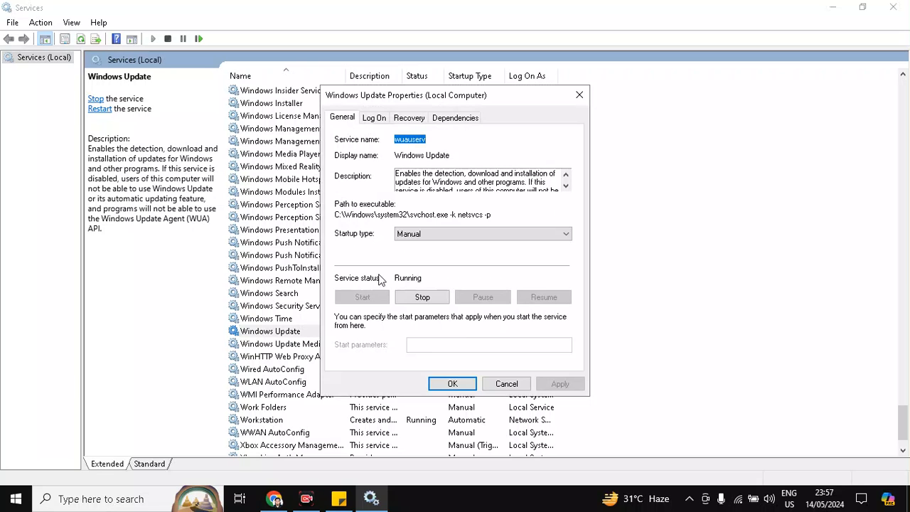
pyautogui.click(418, 237)
pyautogui.click(411, 273)
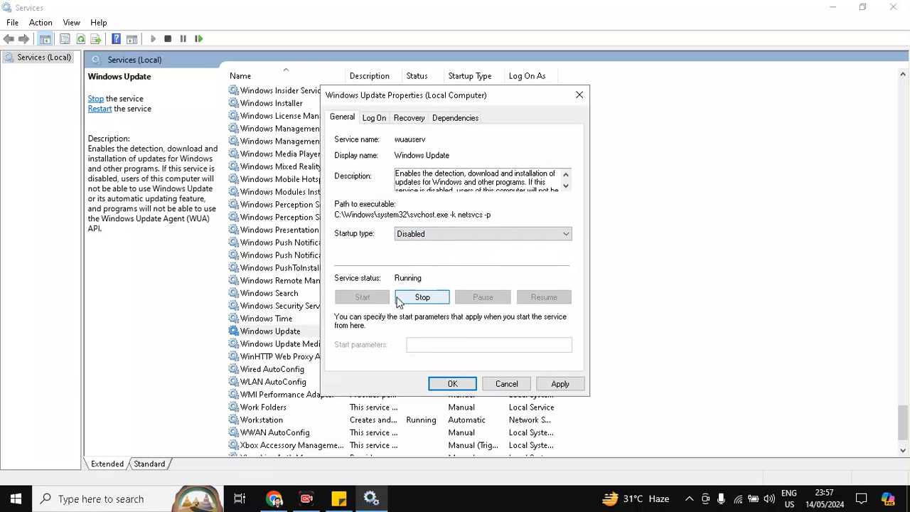
pyautogui.click(404, 297)
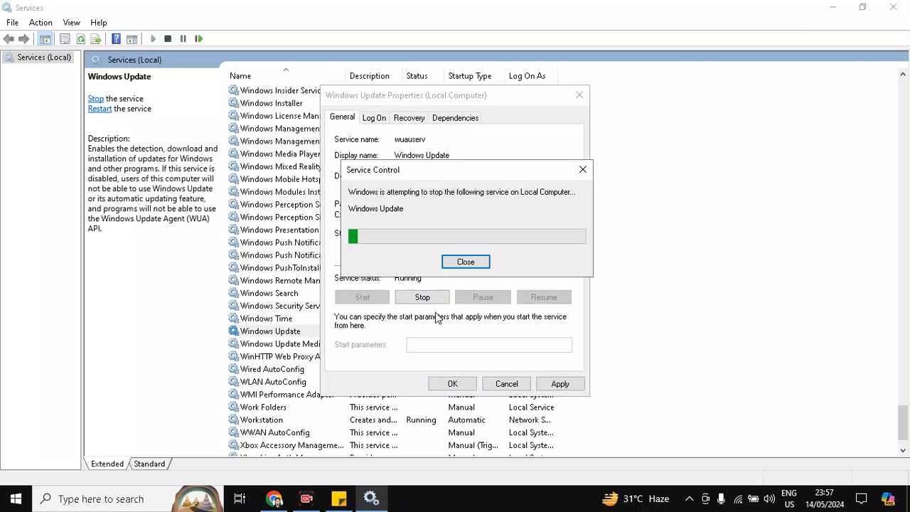
pyautogui.click(555, 382)
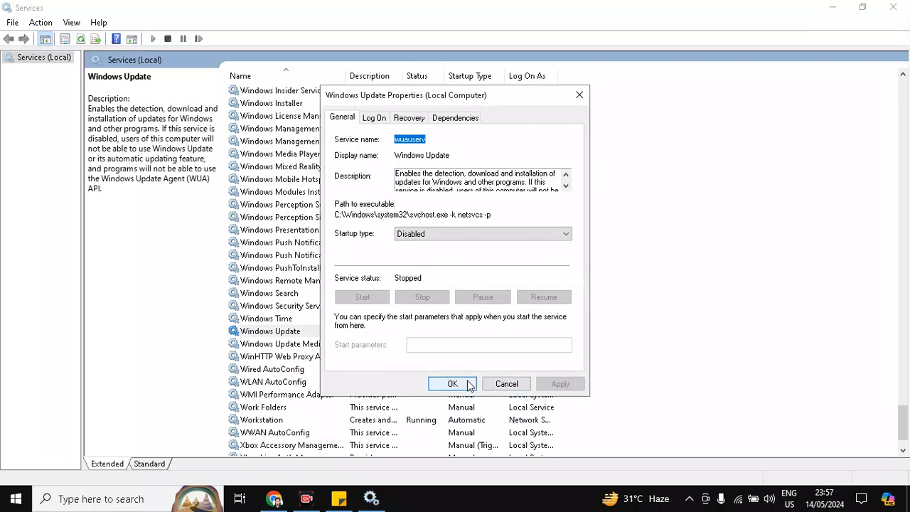
pyautogui.click(474, 384)
pyautogui.click(893, 7)
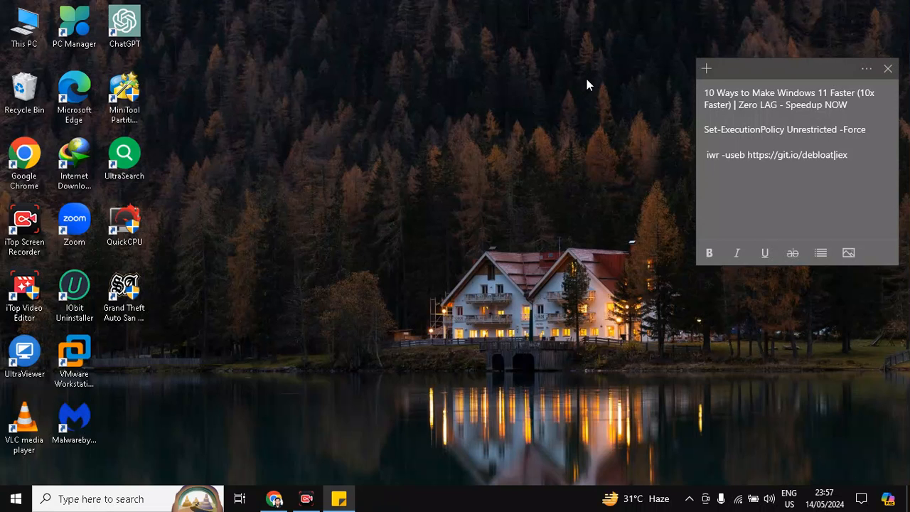
# - Toggle Transparency effects on and back off in Personalisation colour settings and close Settings
pyautogui.rightClick(16, 499)
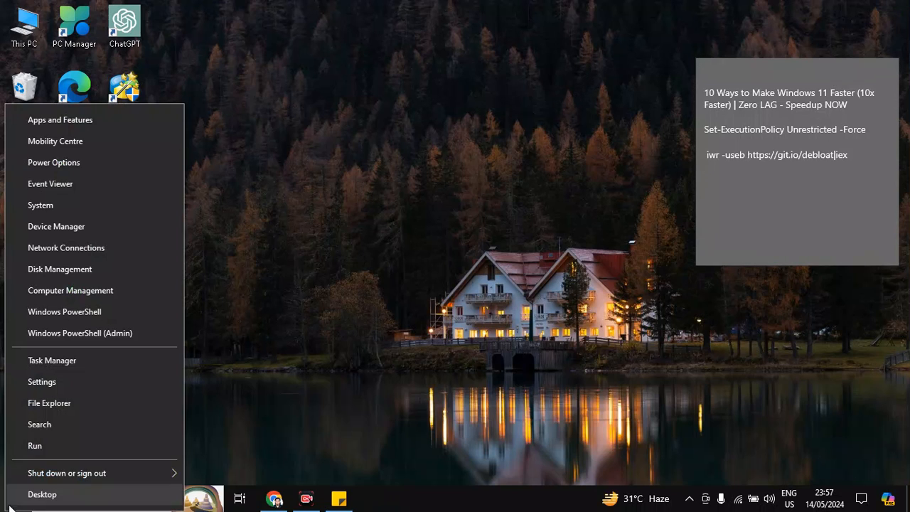
pyautogui.click(47, 397)
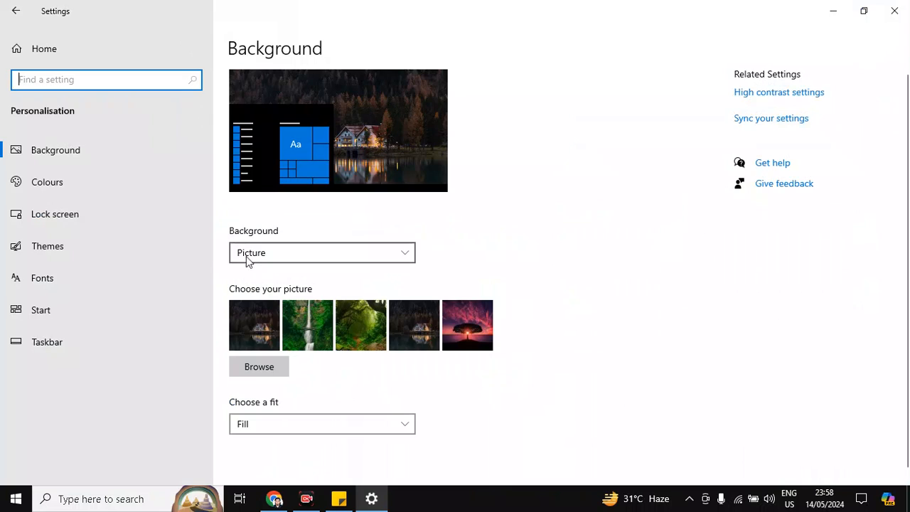
pyautogui.click(48, 189)
pyautogui.click(49, 188)
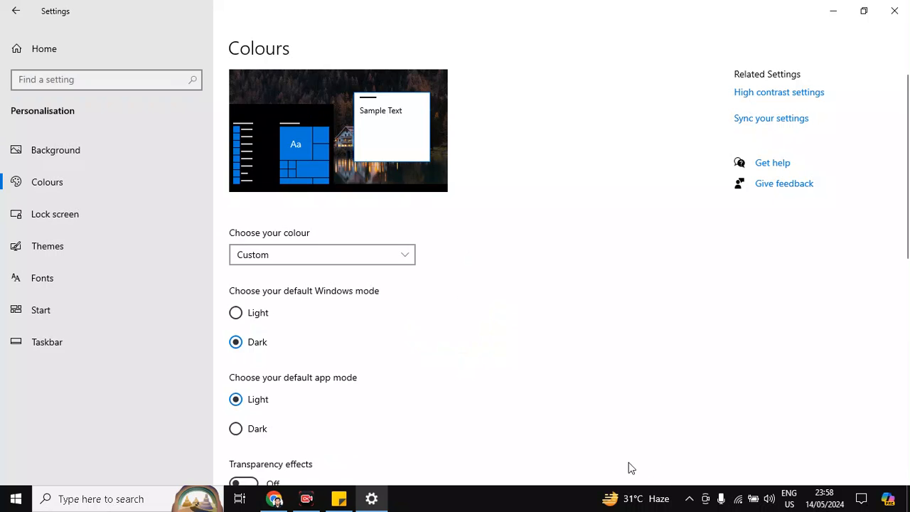
pyautogui.scroll(-3, 277, 371)
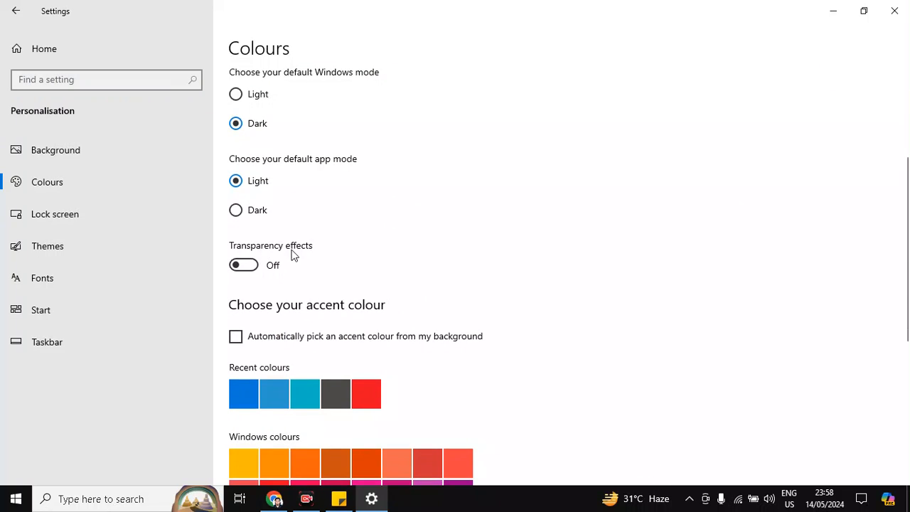
pyautogui.click(242, 265)
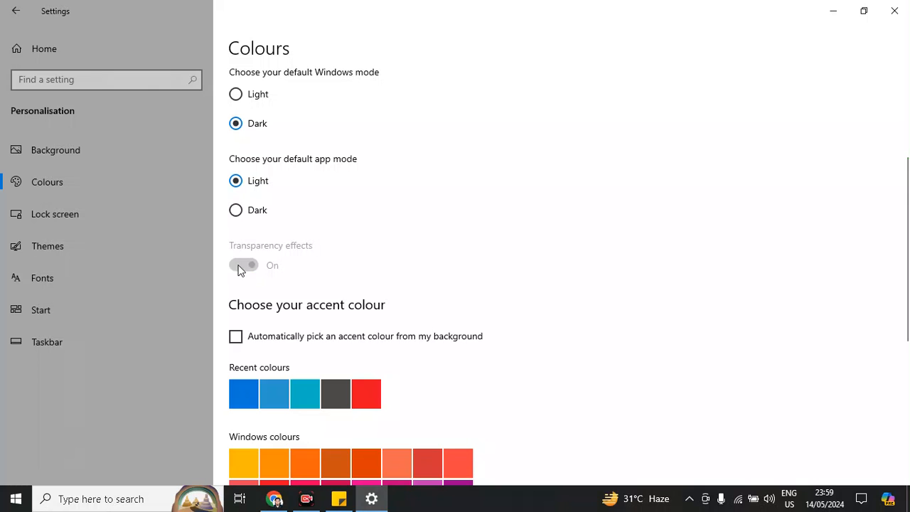
pyautogui.click(249, 266)
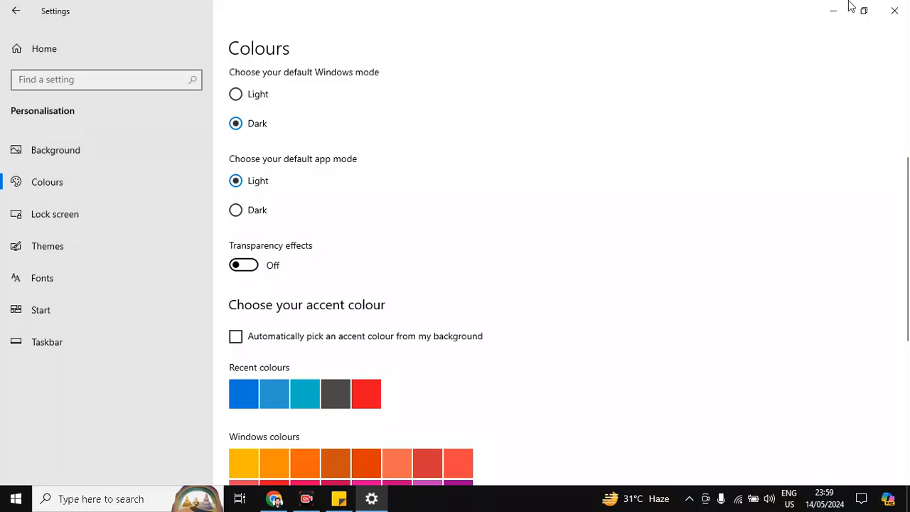
pyautogui.click(896, 12)
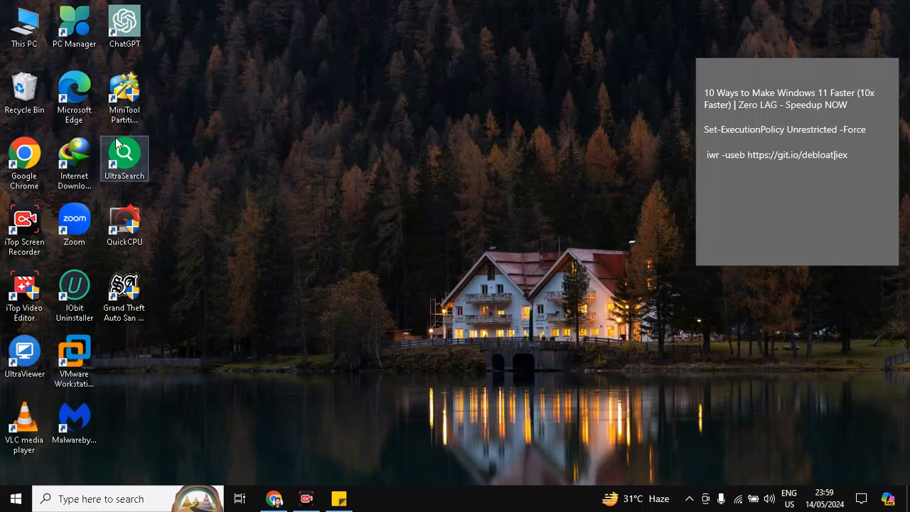
# - Set visual effects to Adjust for best performance through This PC's advanced system settings, applying and closing the dialogs
pyautogui.rightClick(16, 35)
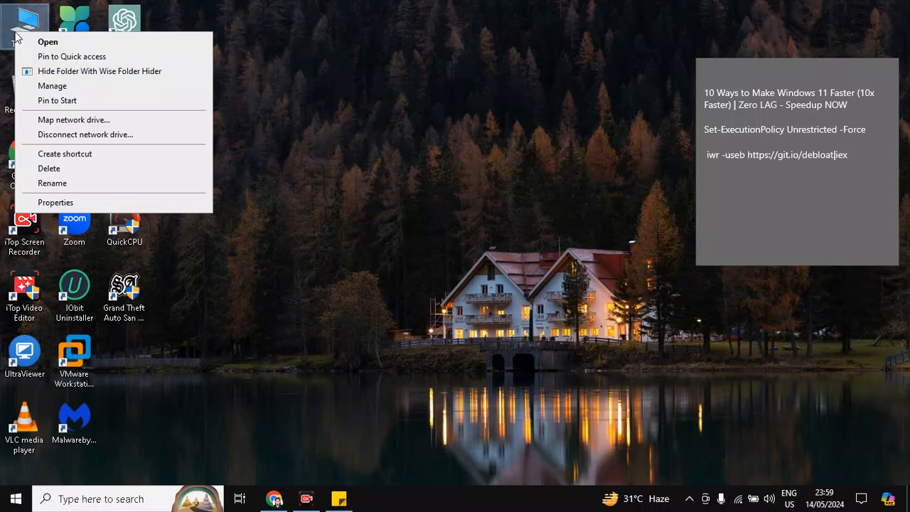
pyautogui.click(53, 202)
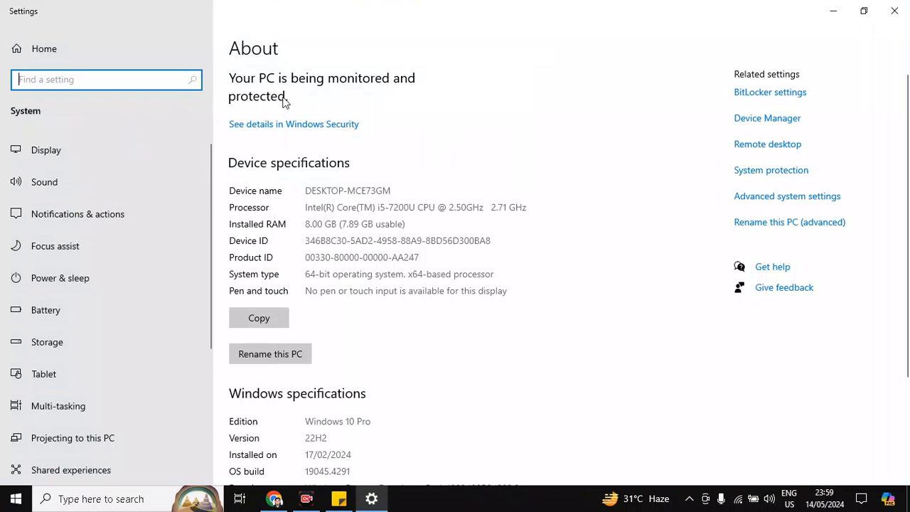
pyautogui.click(768, 204)
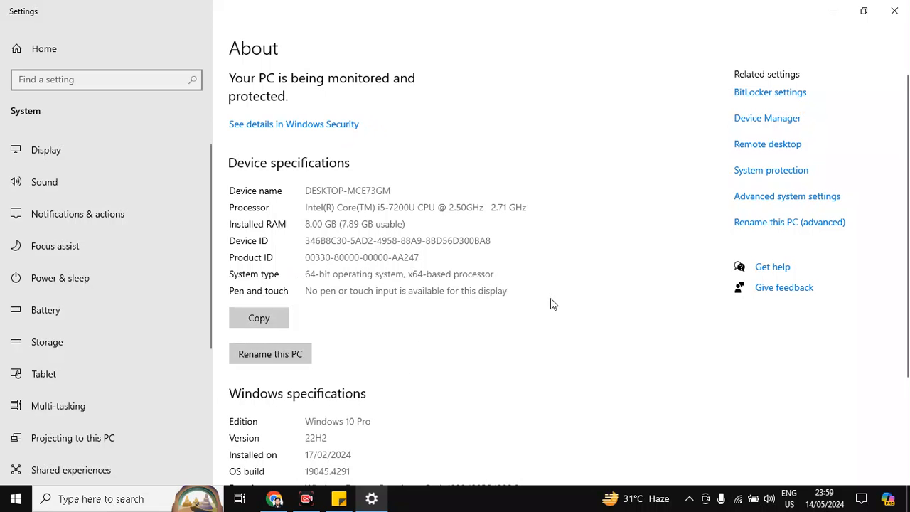
pyautogui.click(744, 204)
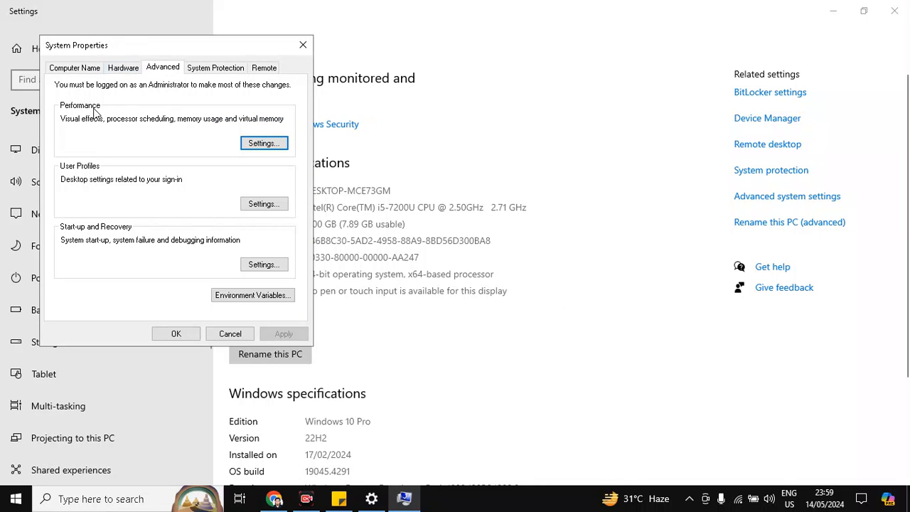
pyautogui.click(274, 146)
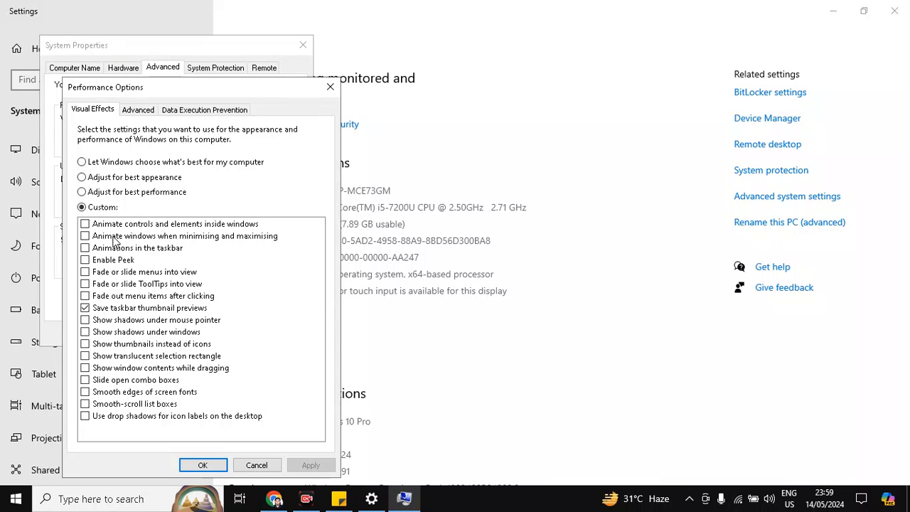
pyautogui.click(84, 198)
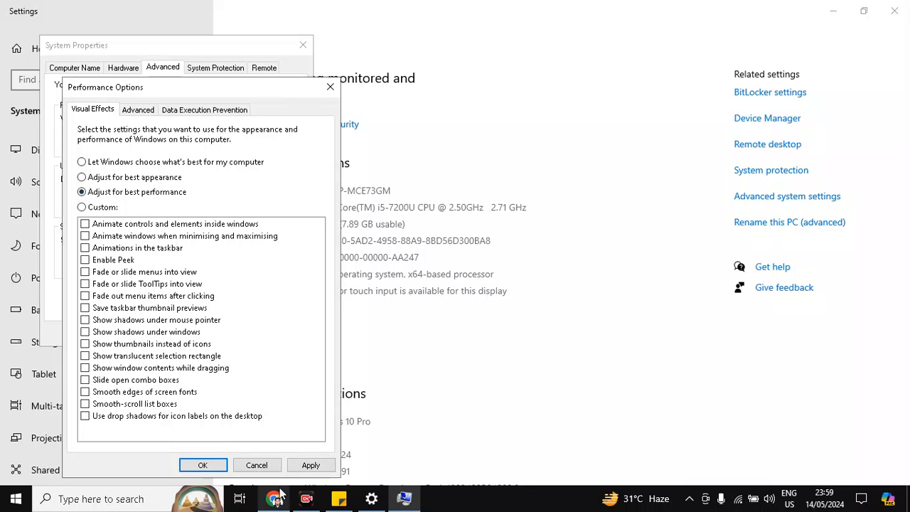
pyautogui.click(309, 466)
pyautogui.click(201, 466)
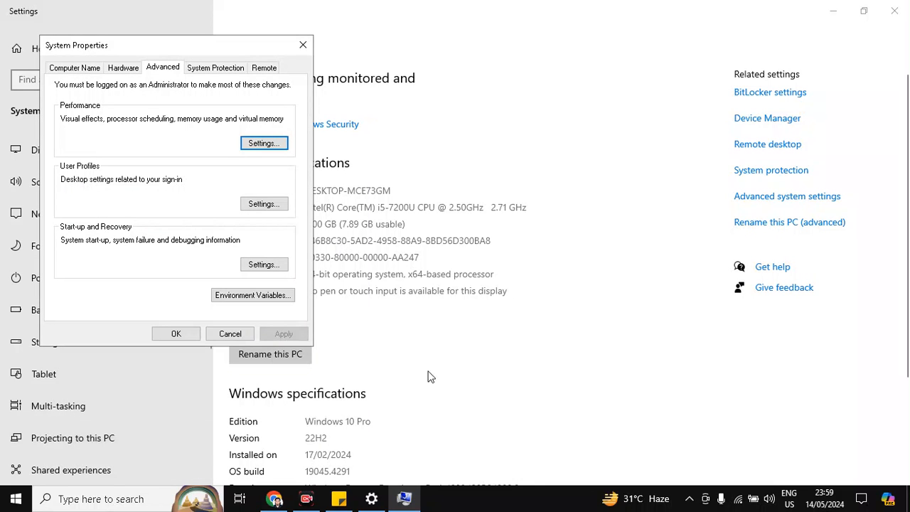
pyautogui.click(179, 333)
pyautogui.click(894, 10)
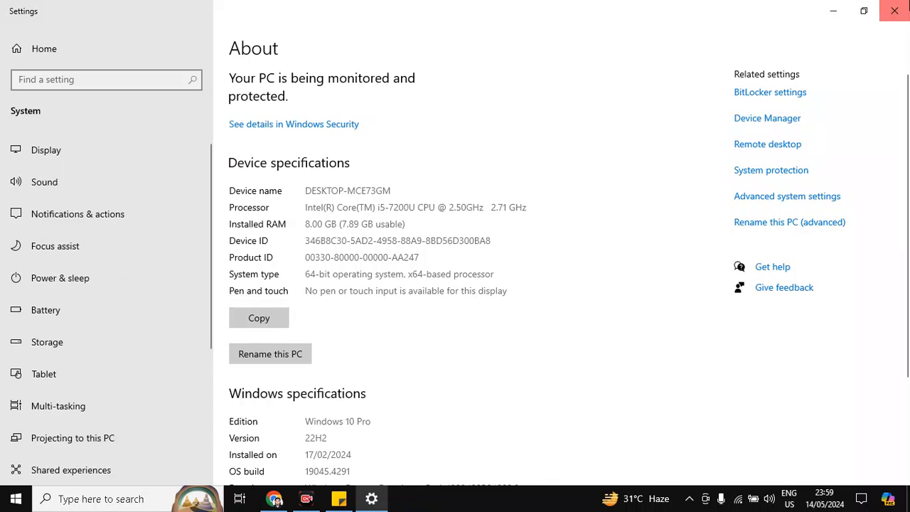
# - Search for Create a restore point and create a restore point named '15/05 debloat backup'
pyautogui.click(124, 508)
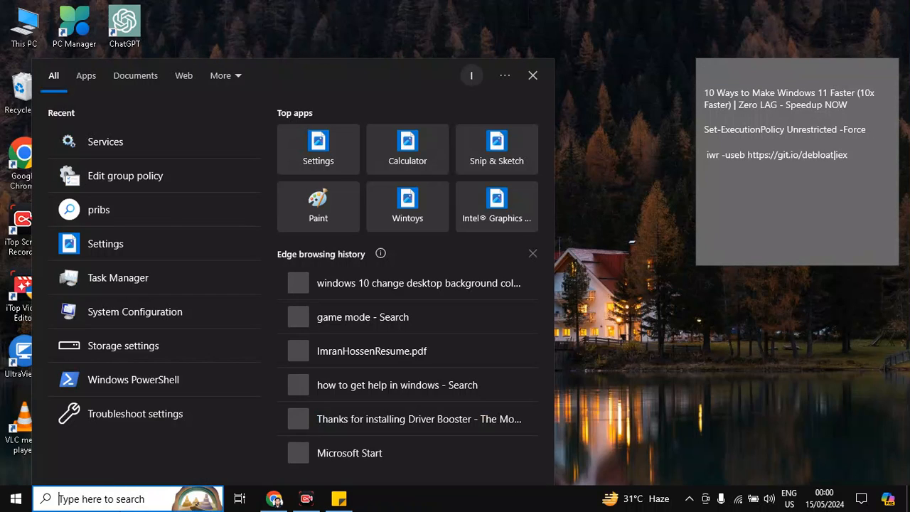
pyautogui.write('res')
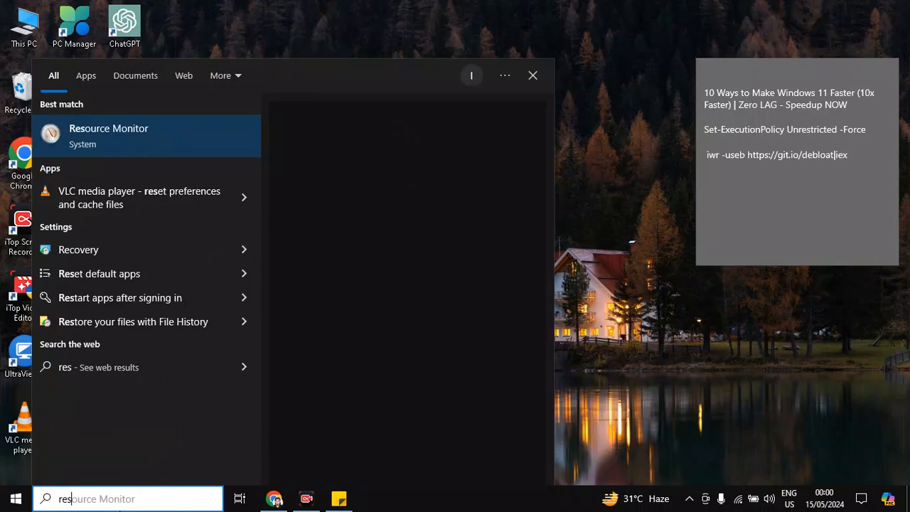
pyautogui.write('tore')
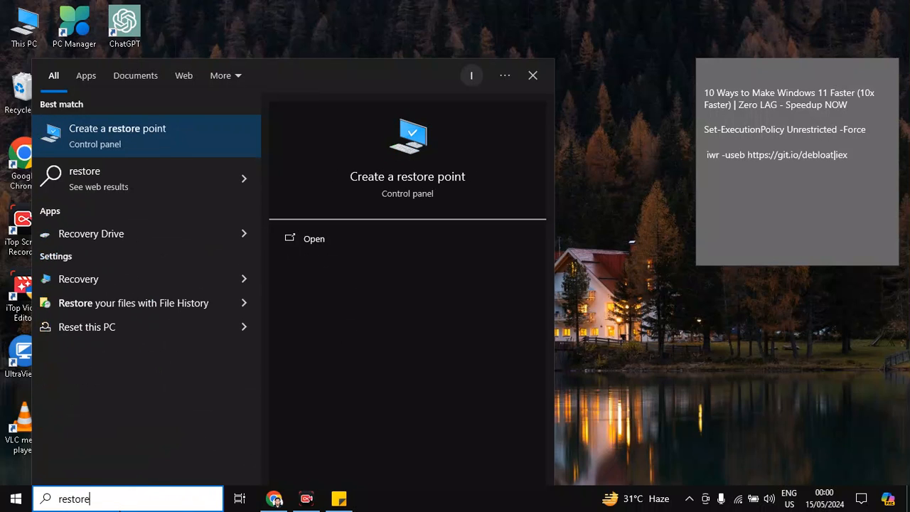
pyautogui.click(151, 129)
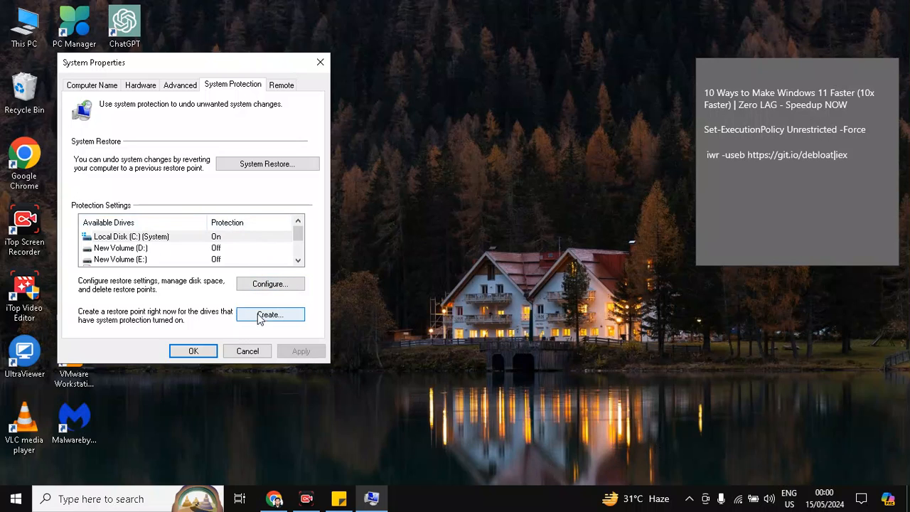
pyautogui.click(288, 313)
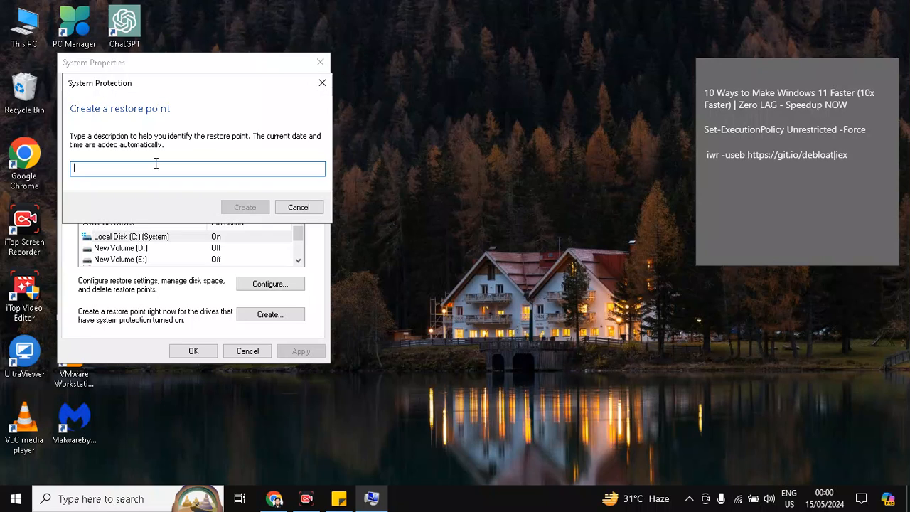
pyautogui.write('1')
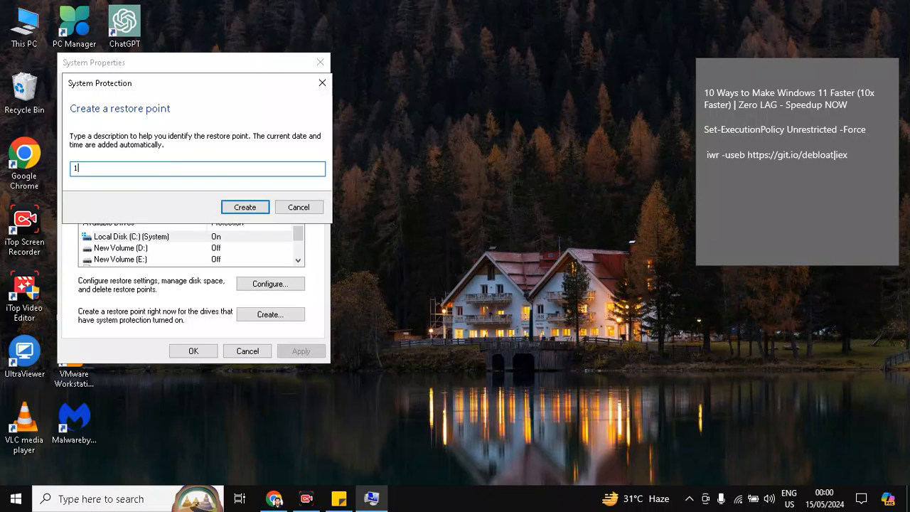
pyautogui.write('5/05 debloat backuo')
pyautogui.click(241, 213)
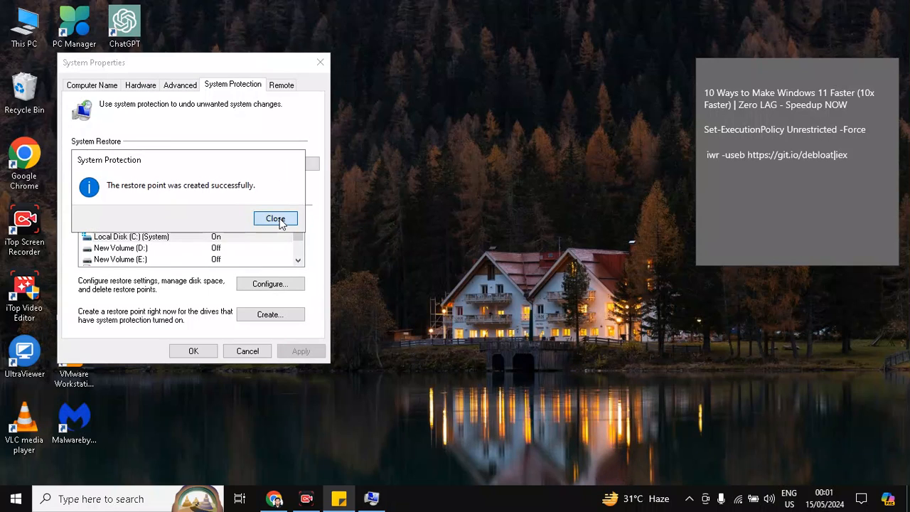
pyautogui.click(281, 219)
pyautogui.click(201, 350)
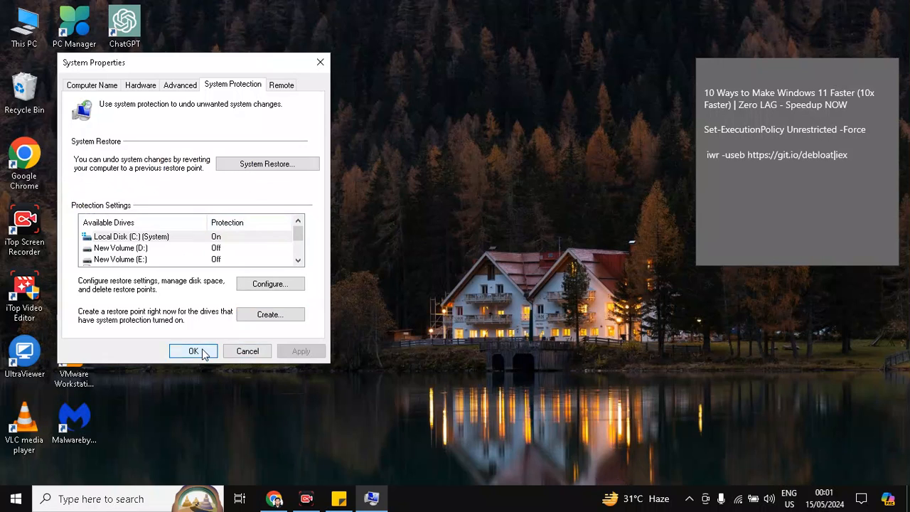
# - Search for PowerShell and run Windows PowerShell as Administrator
pyautogui.click(87, 499)
pyautogui.write('powersge')
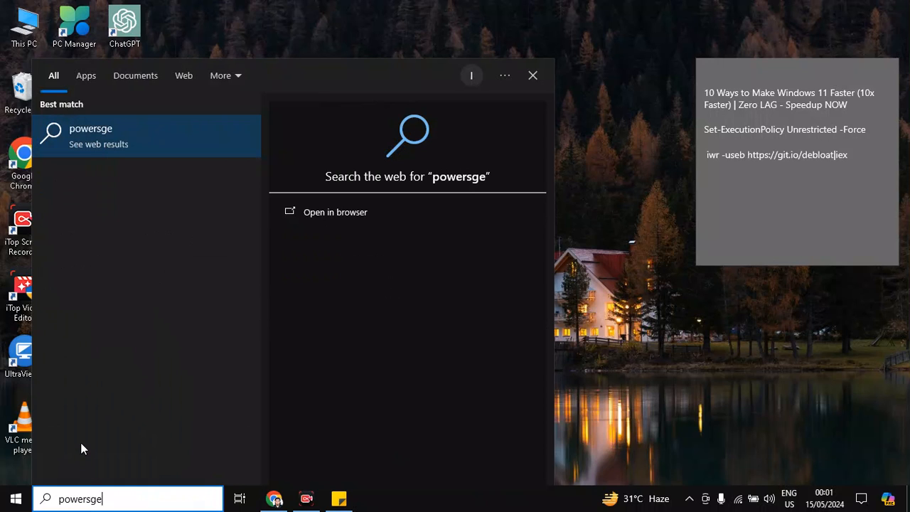
pyautogui.press('BackSpace')
pyautogui.press('BackSpace')
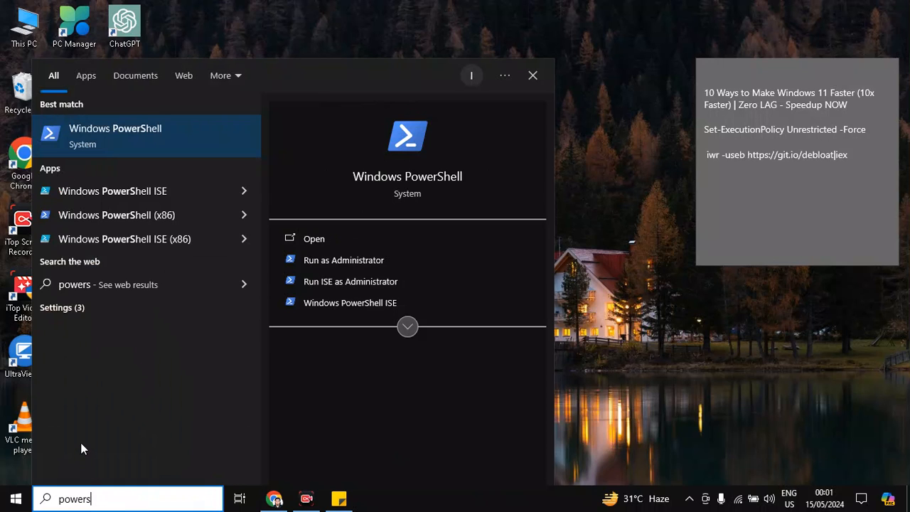
pyautogui.click(357, 260)
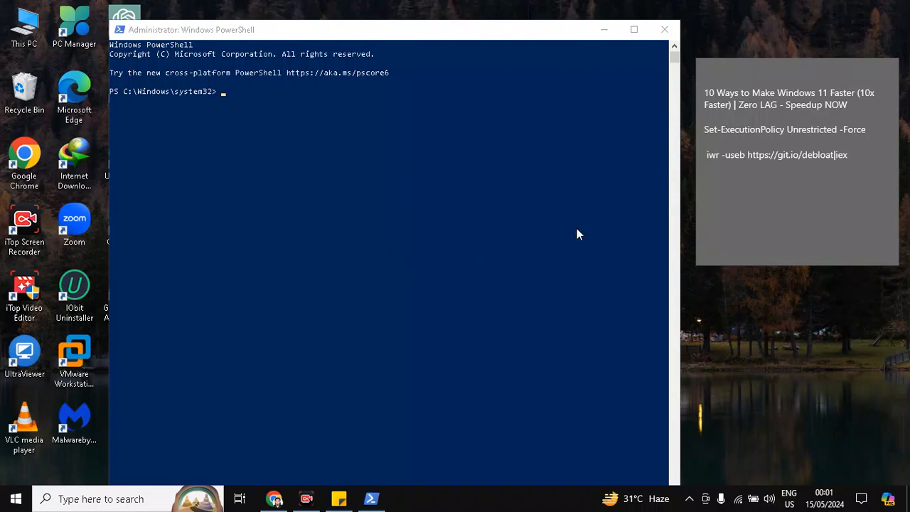
# - Copy the Set-ExecutionPolicy Unrestricted -Force command from the sticky note, paste it into PowerShell and run it
pyautogui.click(719, 129)
pyautogui.tripleClick(719, 129)
pyautogui.rightClick(719, 129)
pyautogui.click(743, 143)
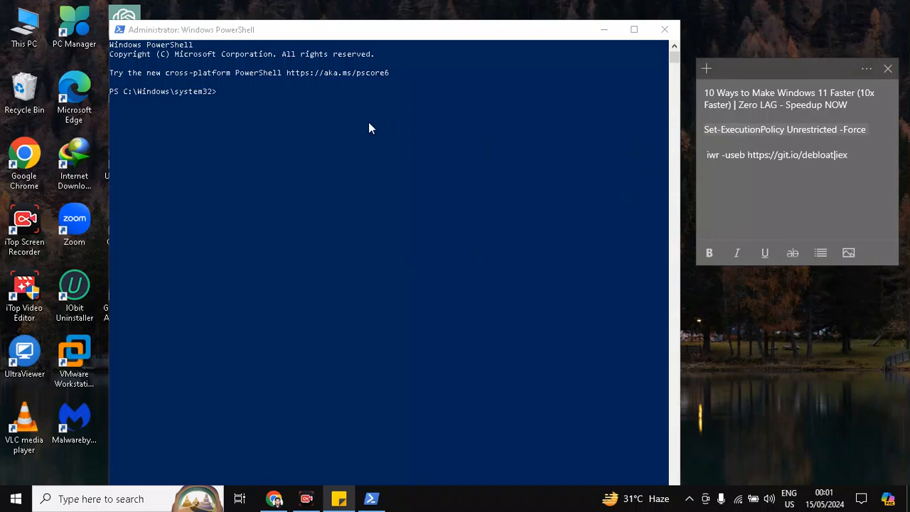
pyautogui.click(220, 90)
pyautogui.rightClick(219, 90)
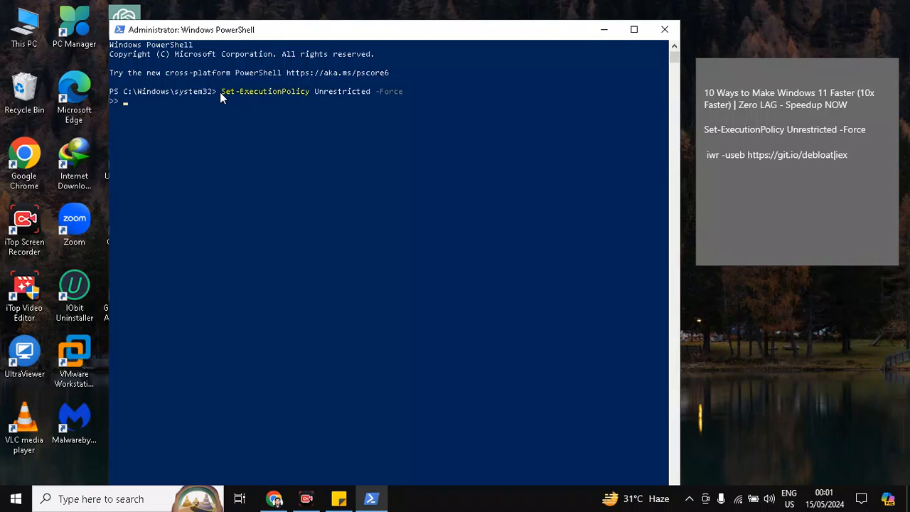
pyautogui.press('Return')
pyautogui.click(746, 156)
pyautogui.rightClick(745, 158)
pyautogui.click(737, 150)
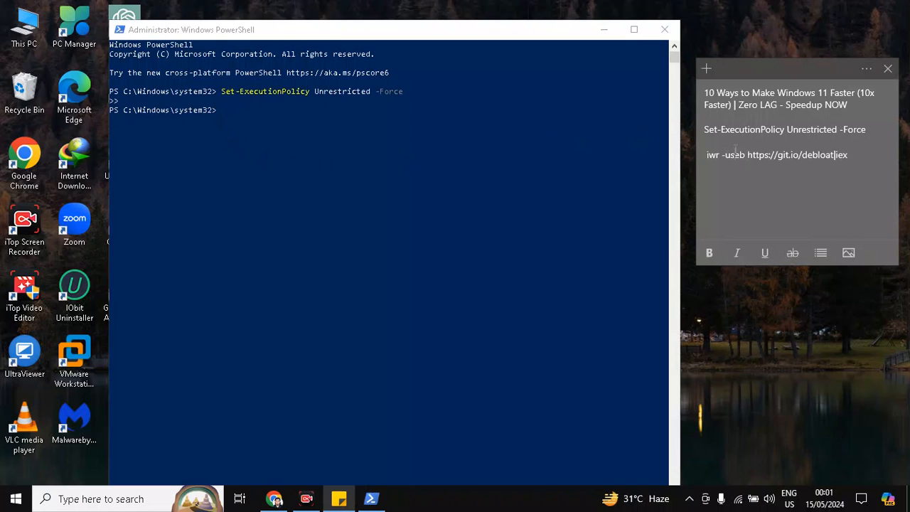
pyautogui.tripleClick(735, 154)
pyautogui.rightClick(736, 152)
pyautogui.click(753, 165)
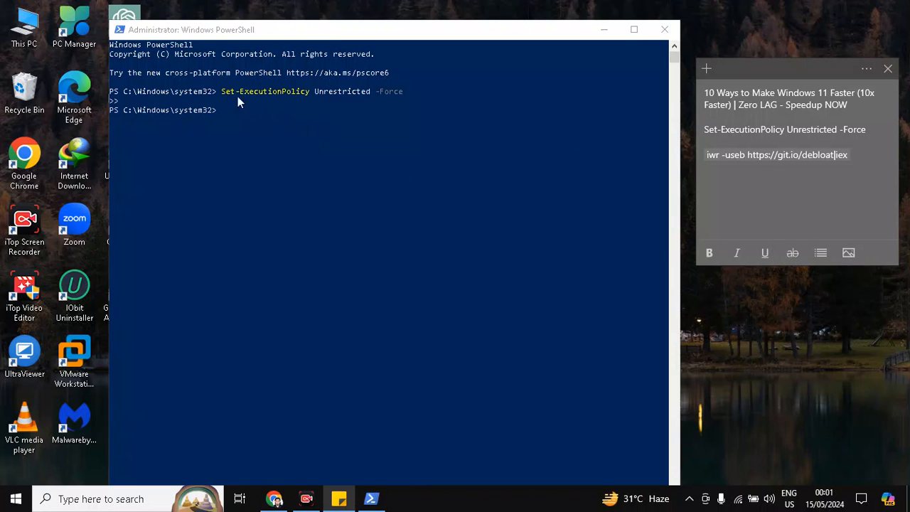
pyautogui.click(213, 117)
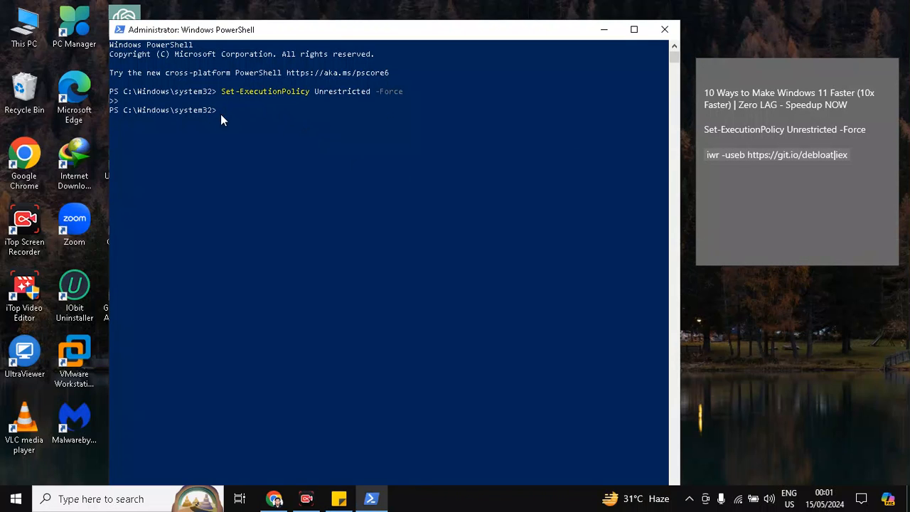
pyautogui.rightClick(221, 114)
pyautogui.press('Return')
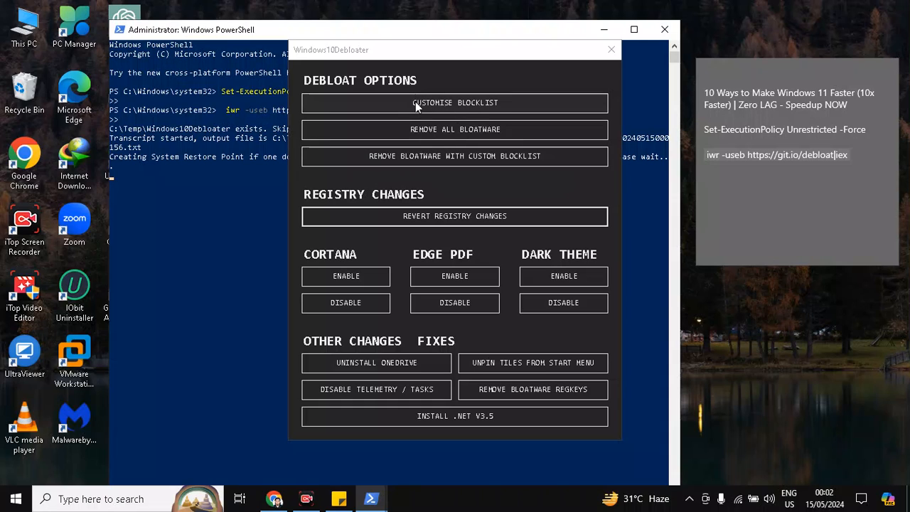
# - Open the debloater's blocklist customisation and review the list of apps marked for removal
pyautogui.click(472, 103)
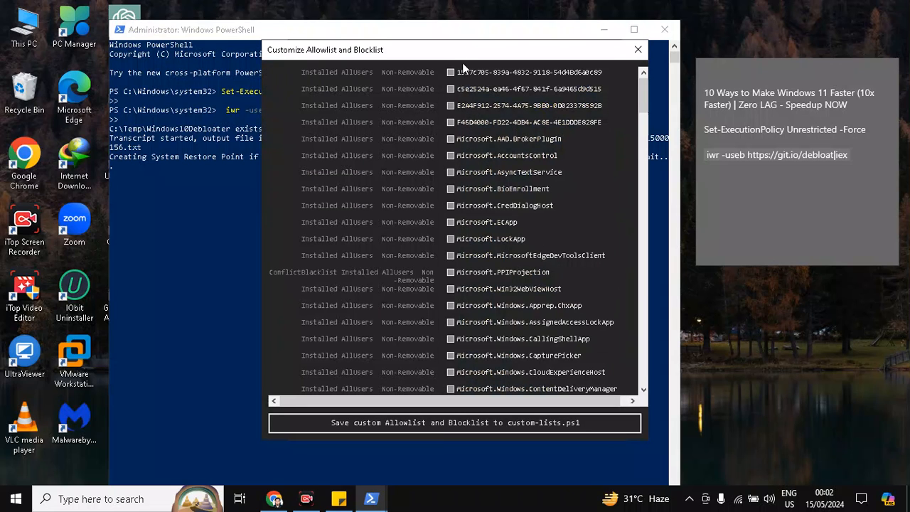
pyautogui.scroll(-8, 472, 209)
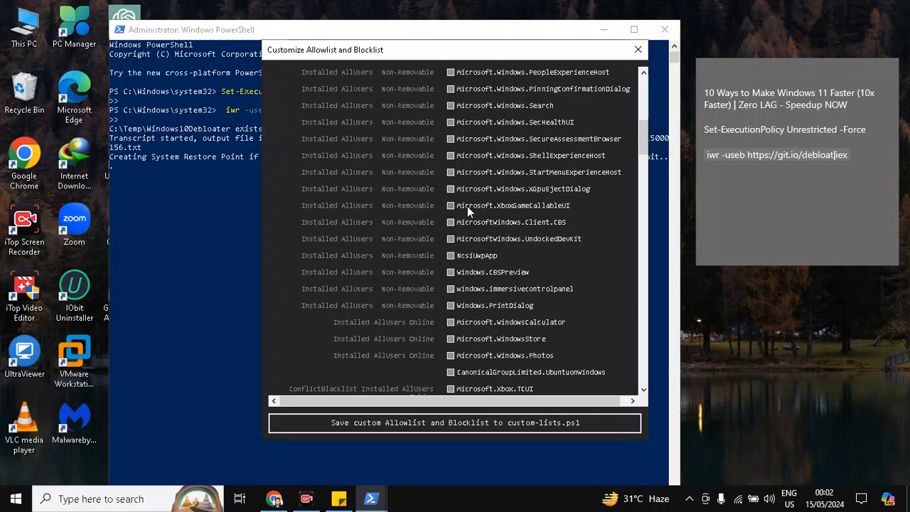
pyautogui.scroll(-15, 468, 206)
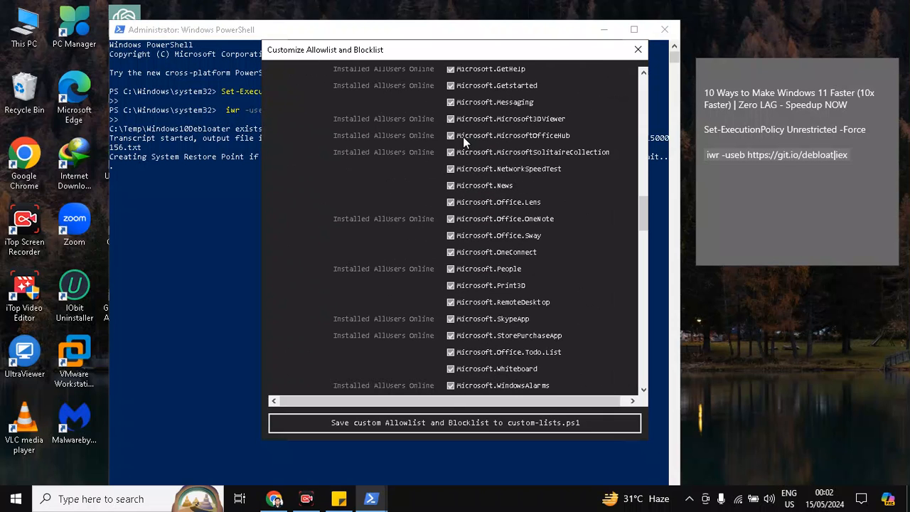
pyautogui.scroll(3, 465, 126)
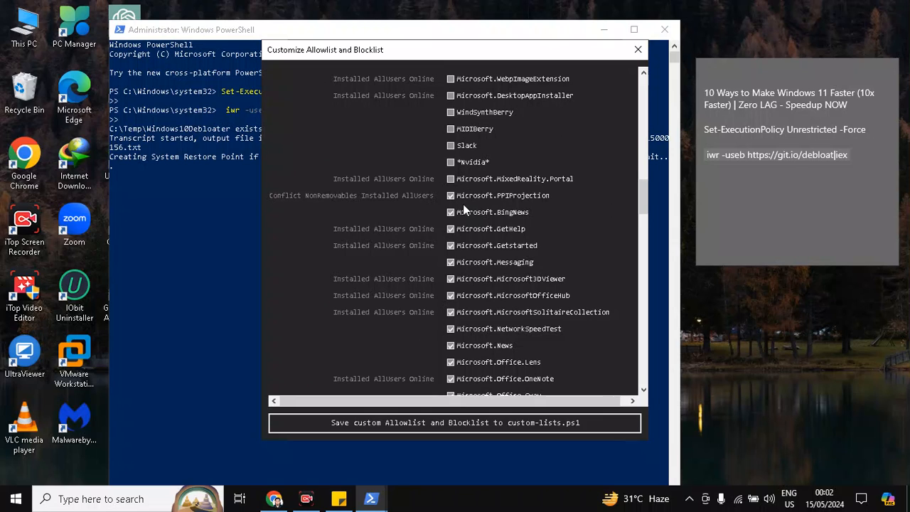
pyautogui.scroll(-3, 464, 220)
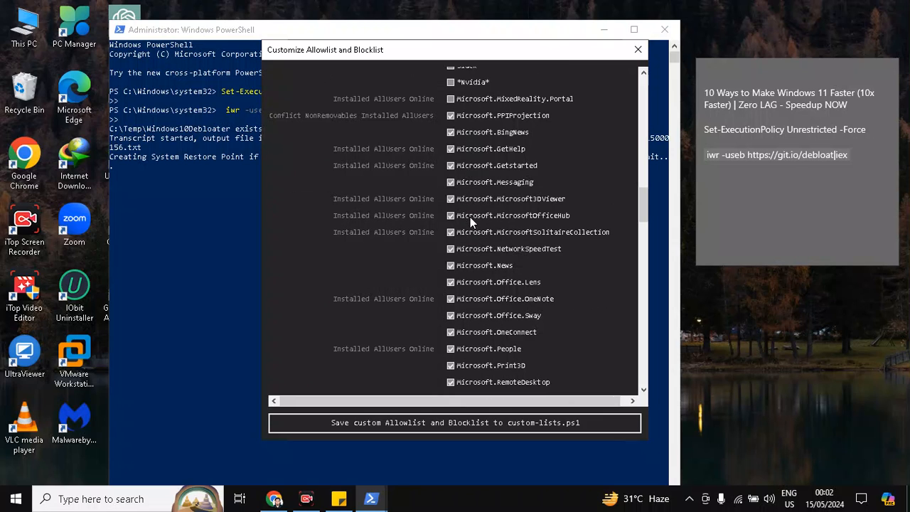
pyautogui.scroll(-3, 492, 170)
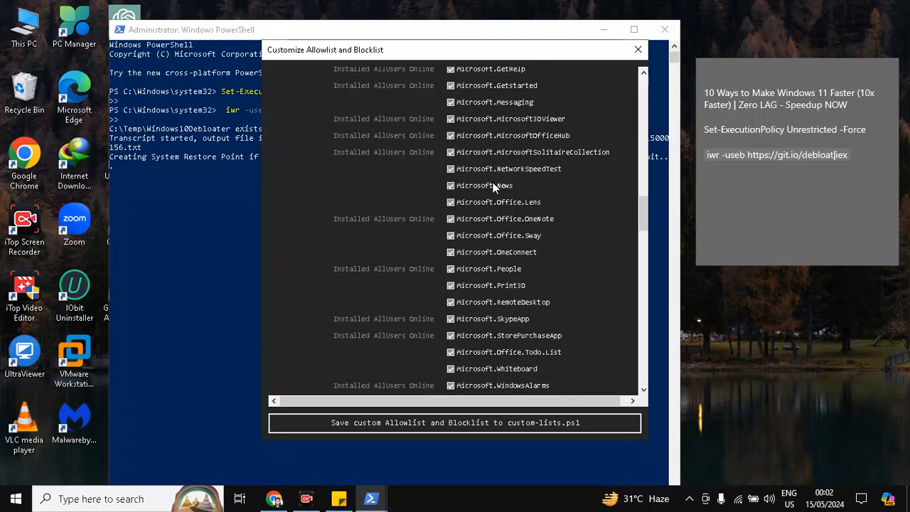
pyautogui.scroll(-3, 495, 186)
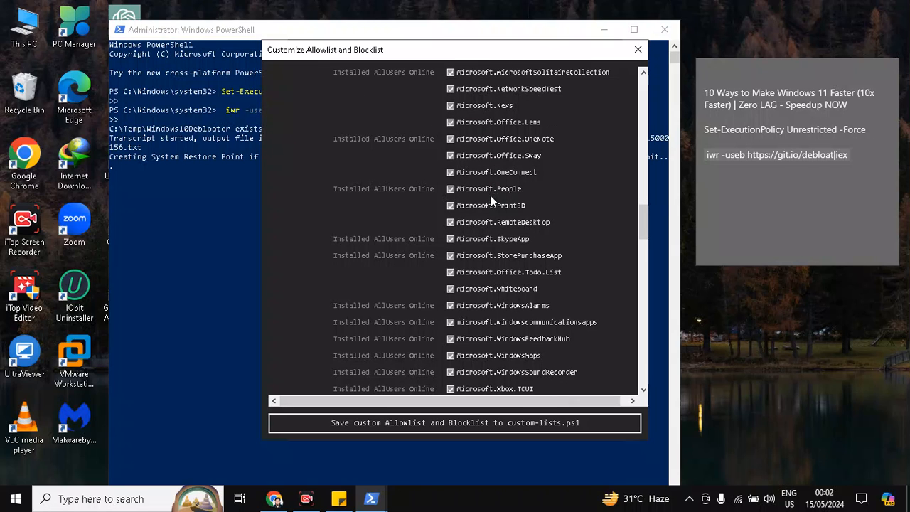
pyautogui.scroll(-3, 486, 202)
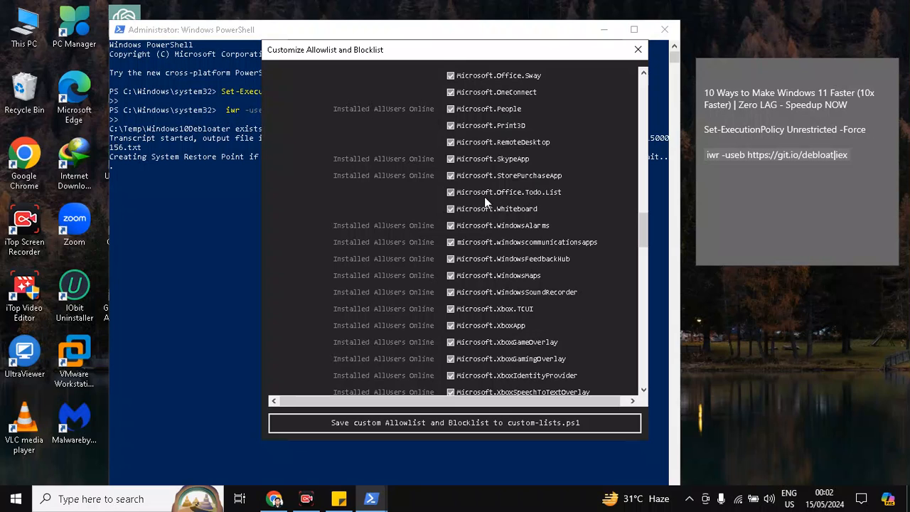
pyautogui.scroll(-3, 485, 203)
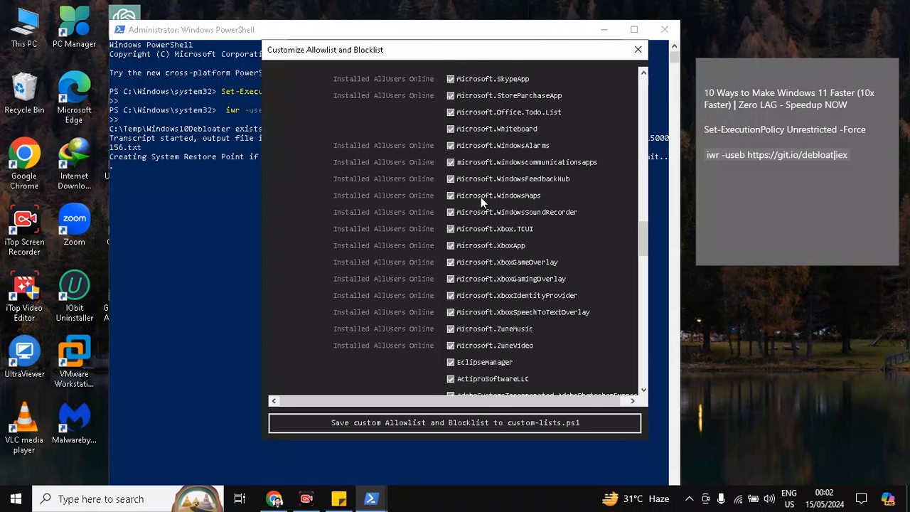
pyautogui.click(449, 179)
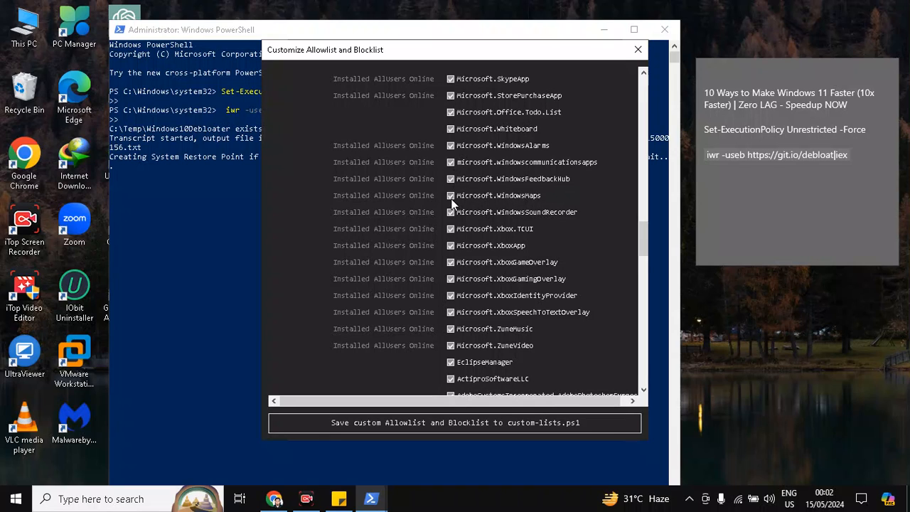
pyautogui.scroll(-5, 495, 306)
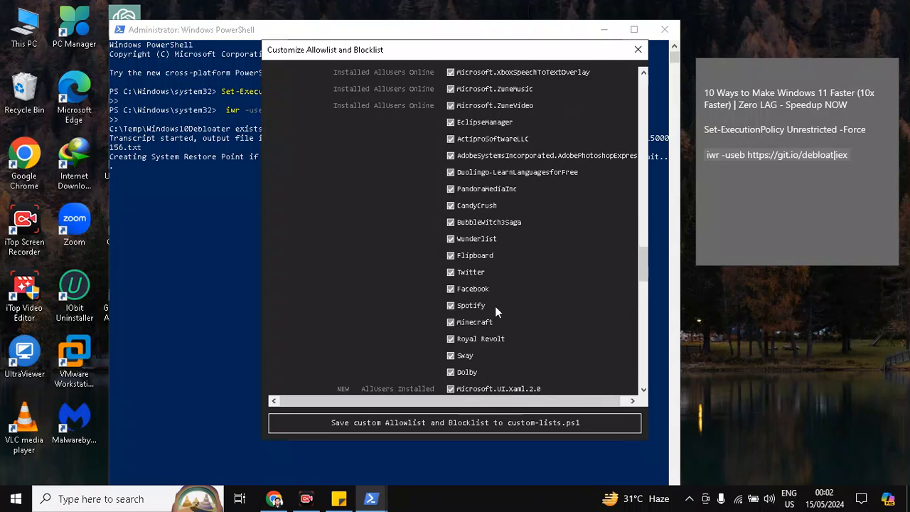
pyautogui.scroll(-10, 495, 306)
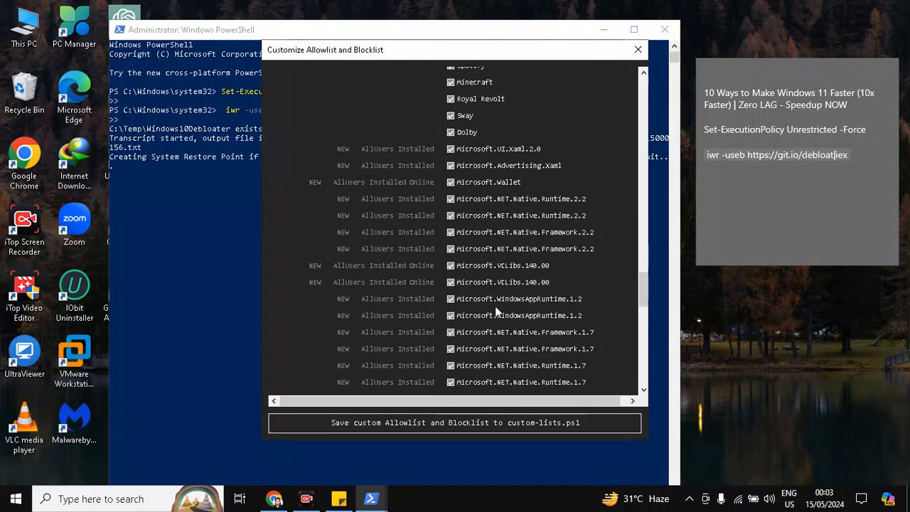
pyautogui.scroll(-10, 495, 306)
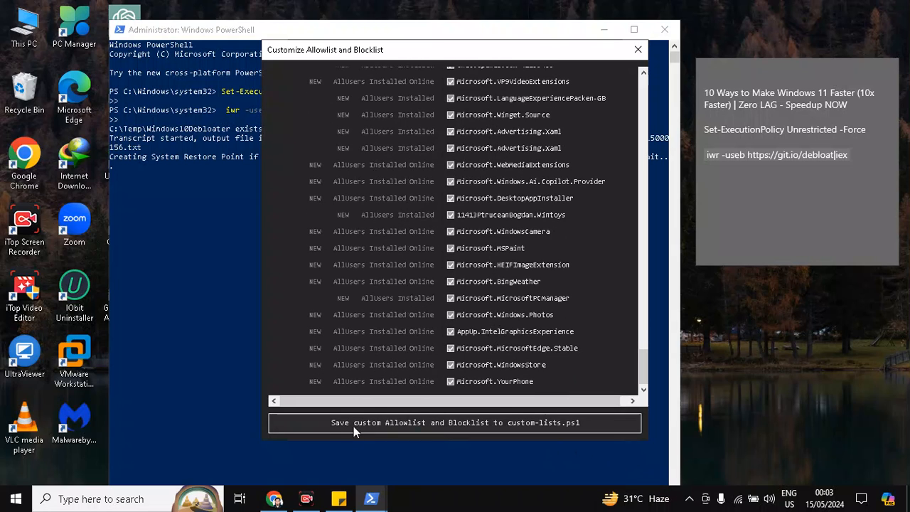
# - Save the custom allowlist and blocklist to custom-lists.ps1, then close the debloater and PowerShell windows
pyautogui.click(513, 424)
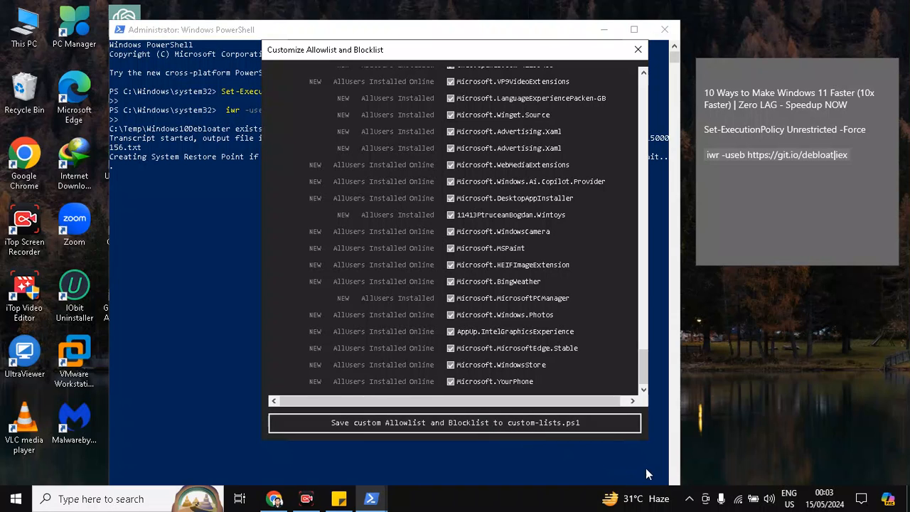
pyautogui.click(438, 424)
pyautogui.click(638, 51)
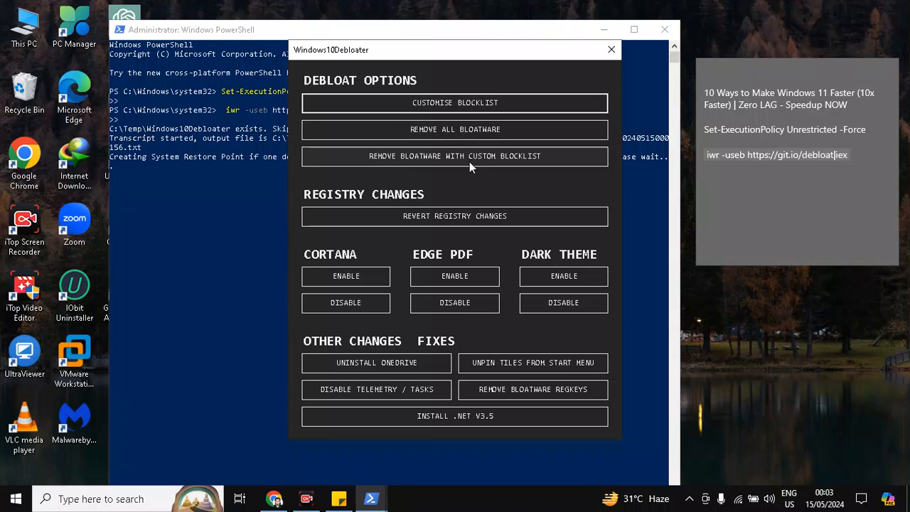
pyautogui.click(612, 49)
pyautogui.click(665, 29)
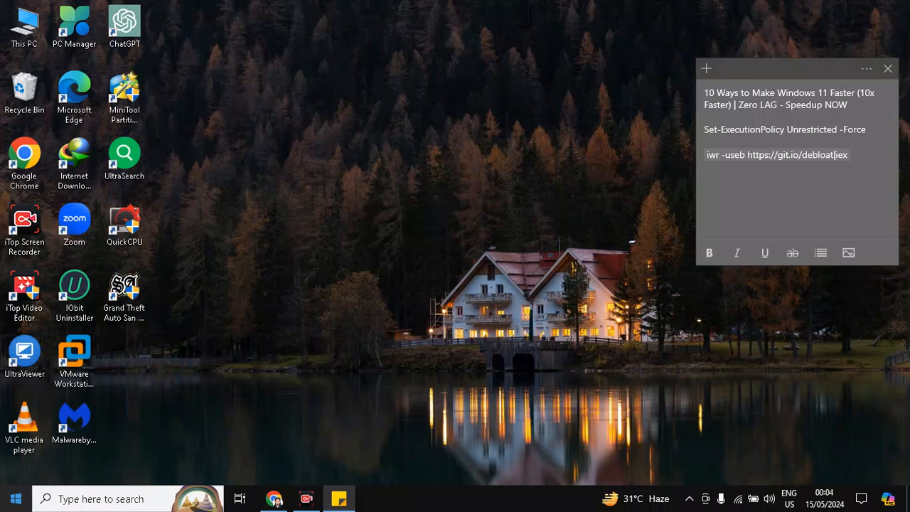
pyautogui.click(10, 495)
pyautogui.click(16, 470)
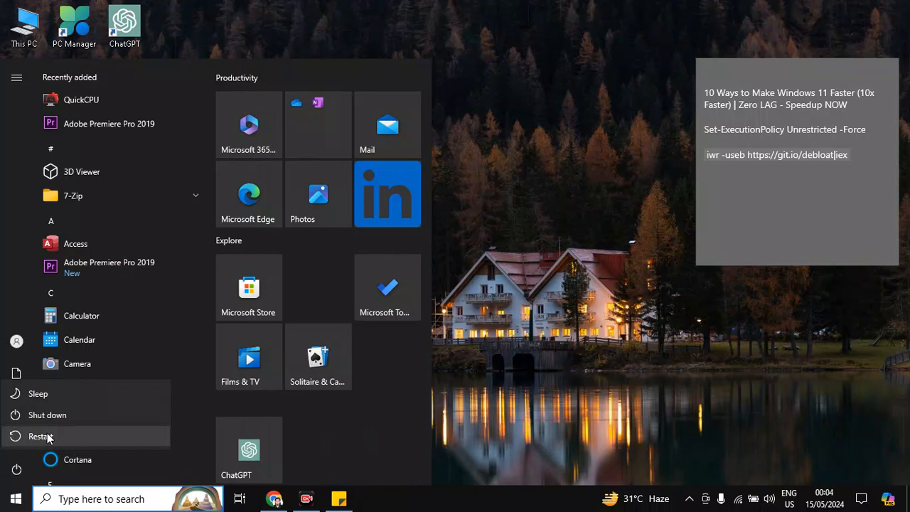
pyautogui.click(500, 264)
pyautogui.click(523, 202)
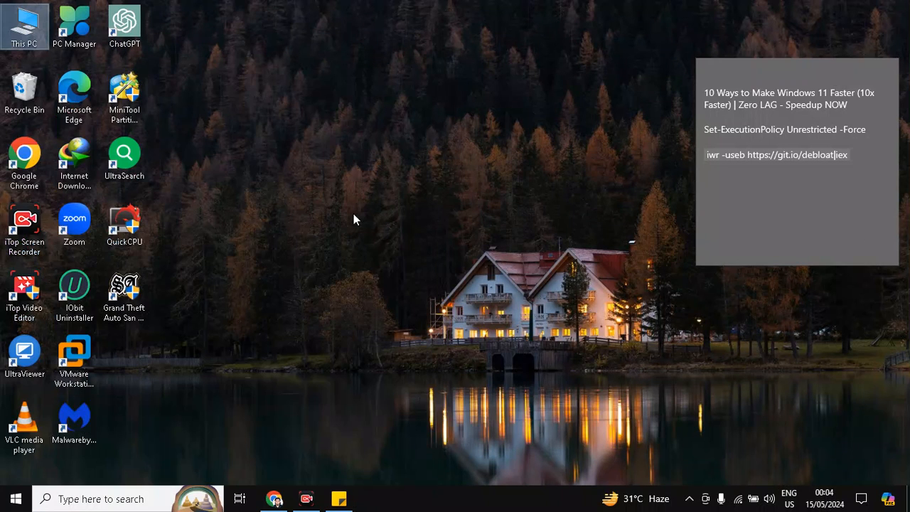